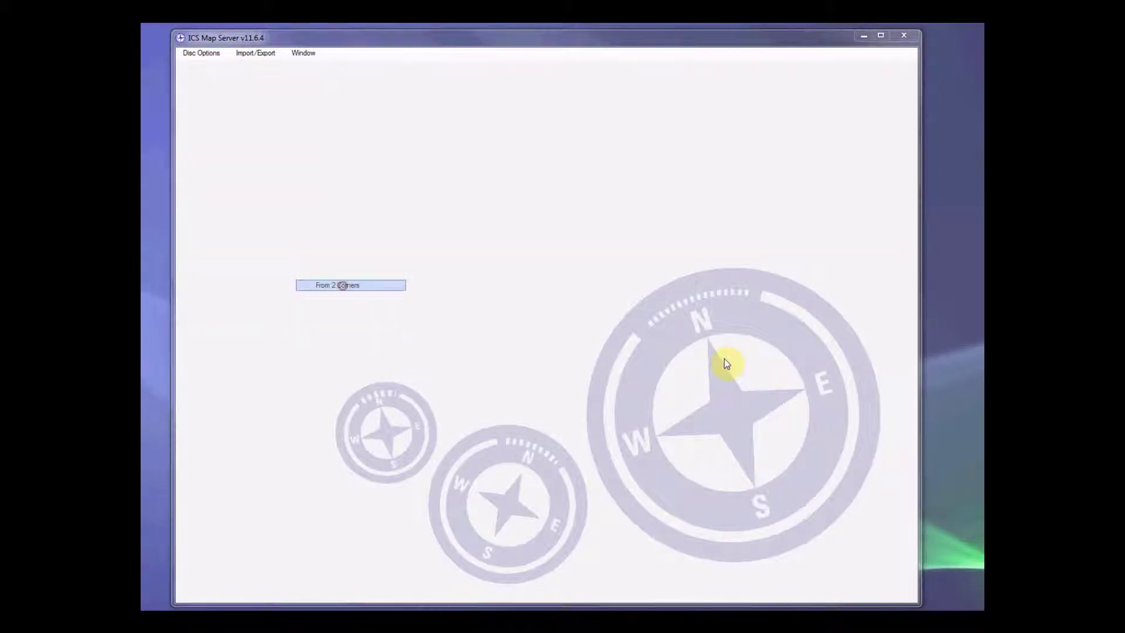
- In Calculate Matrix, choose SHP as the source for the matrix corners
click(695, 307)
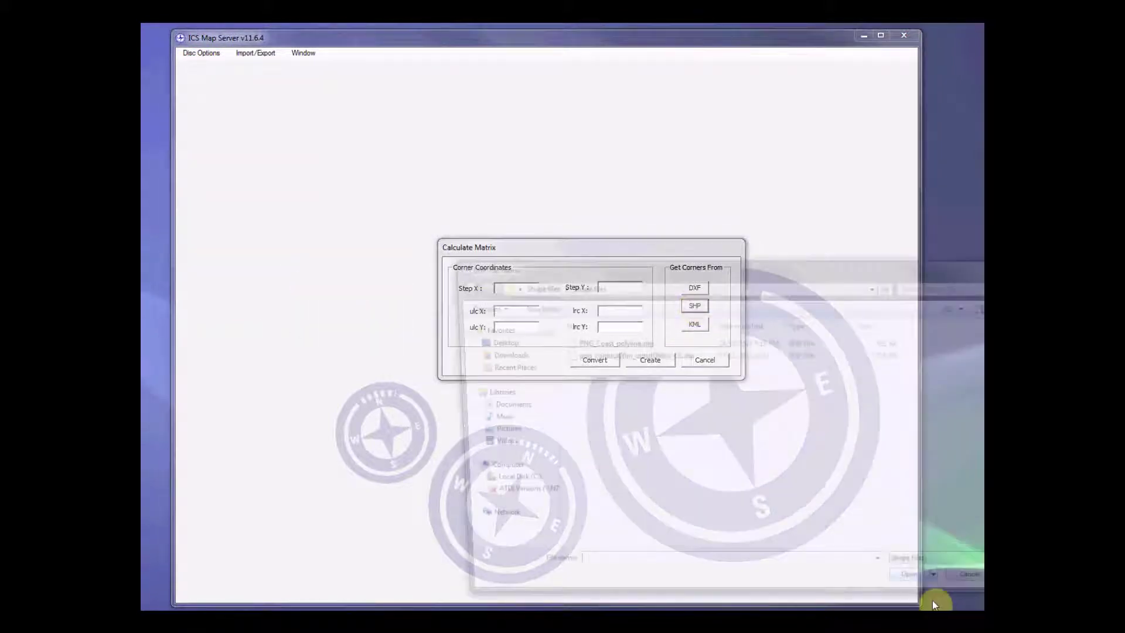
- Load corners from png_contour20m_upto1000m_Cli.shp, set Step X and Step Y to 20, and create
drag(730, 272, 571, 308)
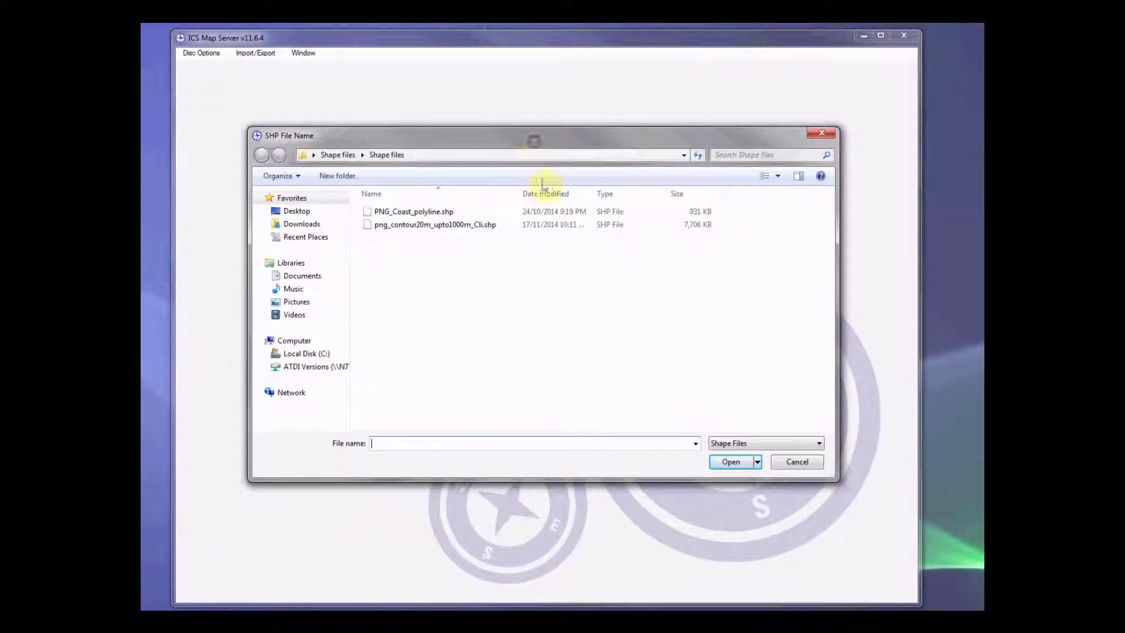
click(439, 224)
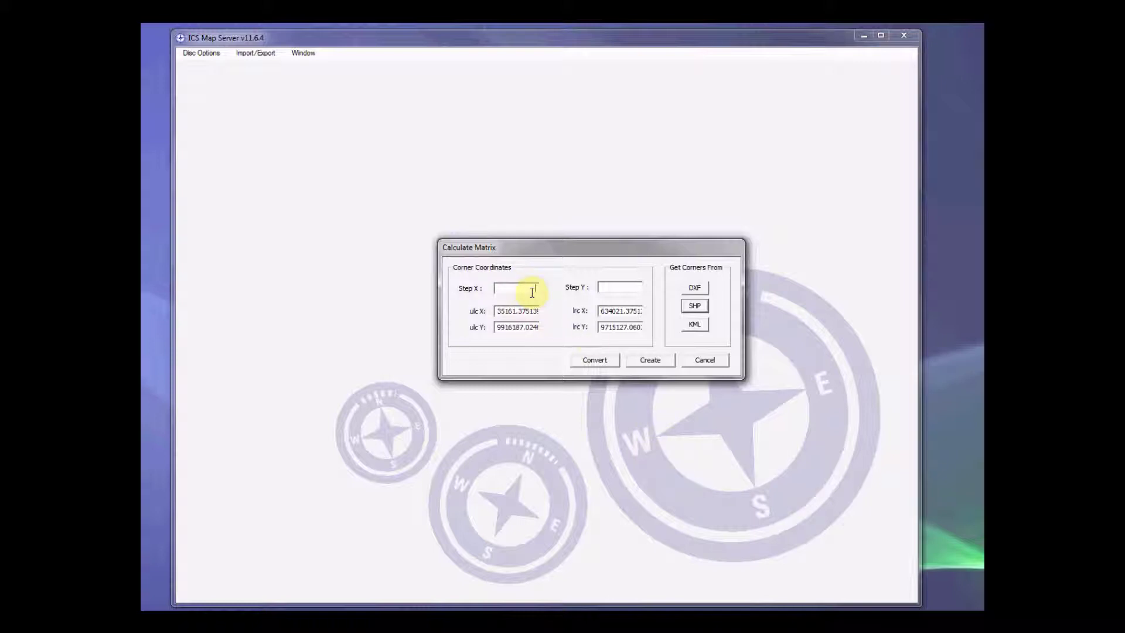
text(20)
key(Tab)
text(20)
click(652, 362)
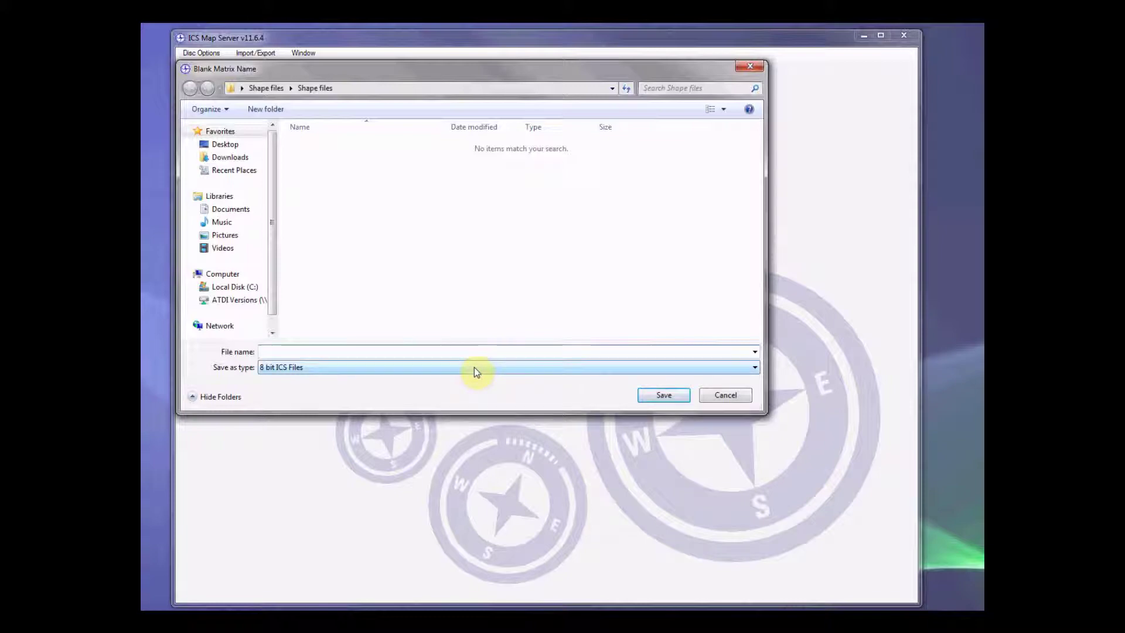
- Save the blank matrix as a 16 bit ICS file named blank_4UTS55_20m.ic2
click(473, 367)
click(372, 390)
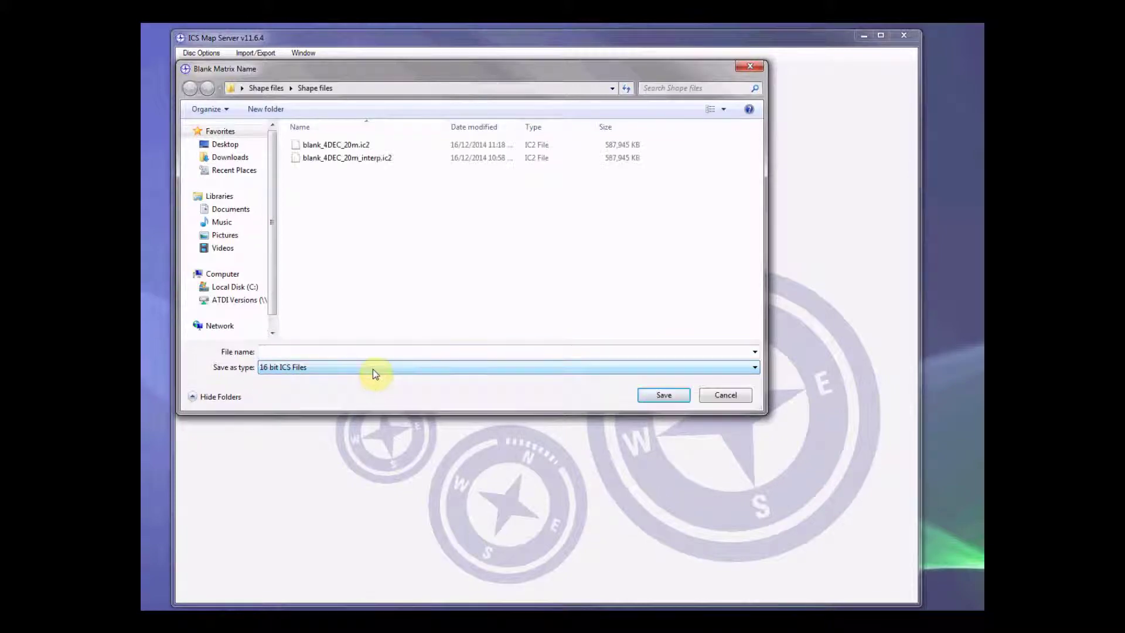
click(362, 145)
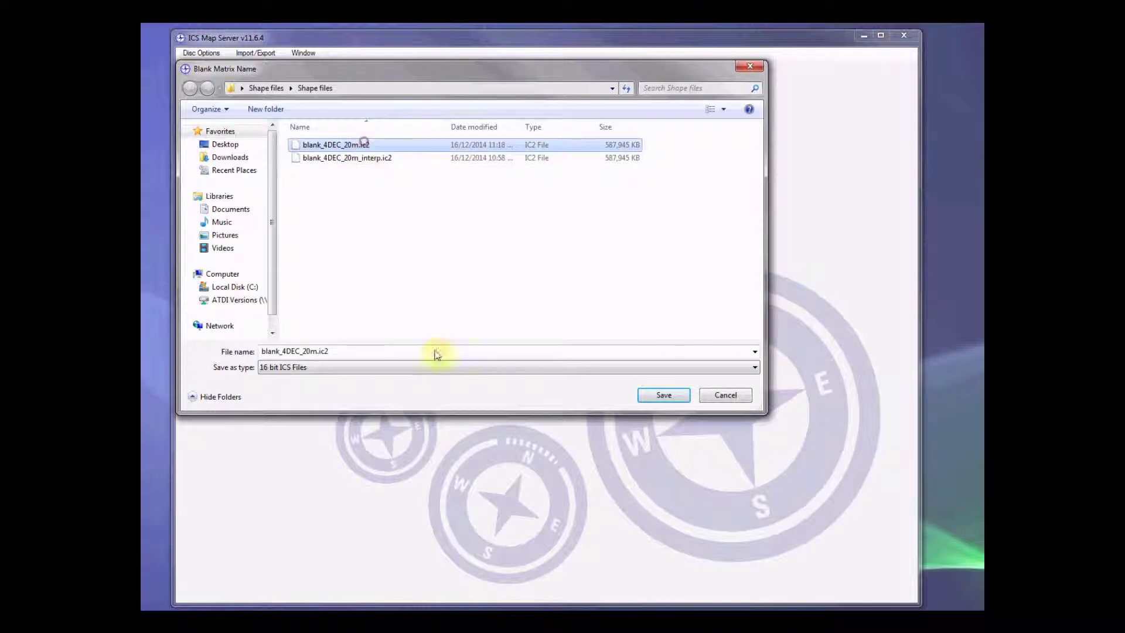
click(297, 352)
click(297, 352)
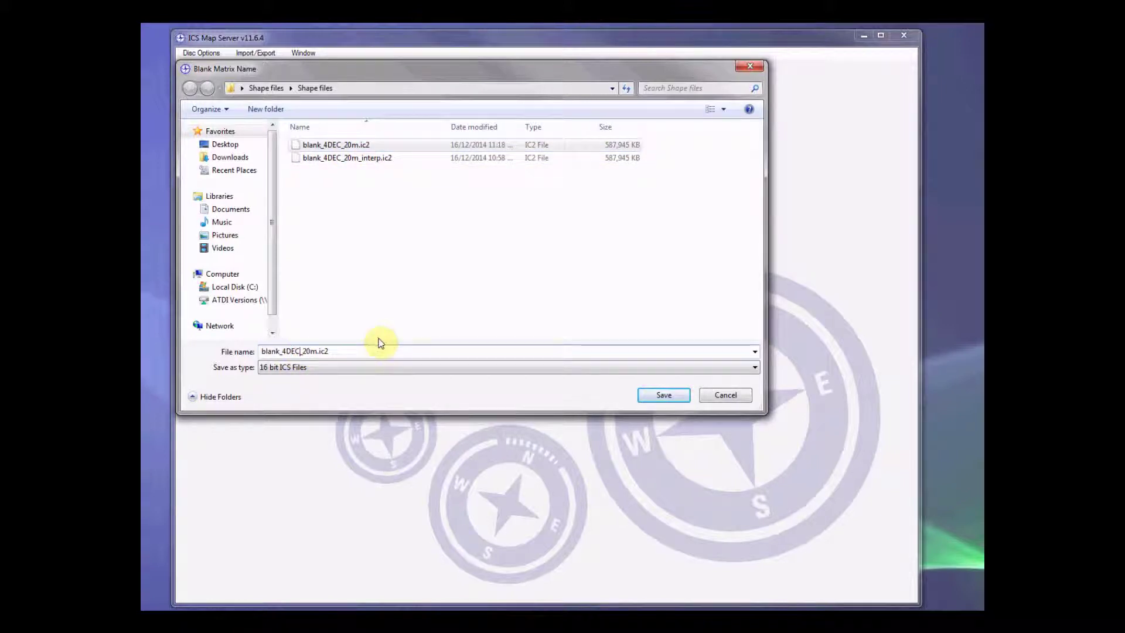
key(BackSpace)
key(BackSpace)
key(BackSpace)
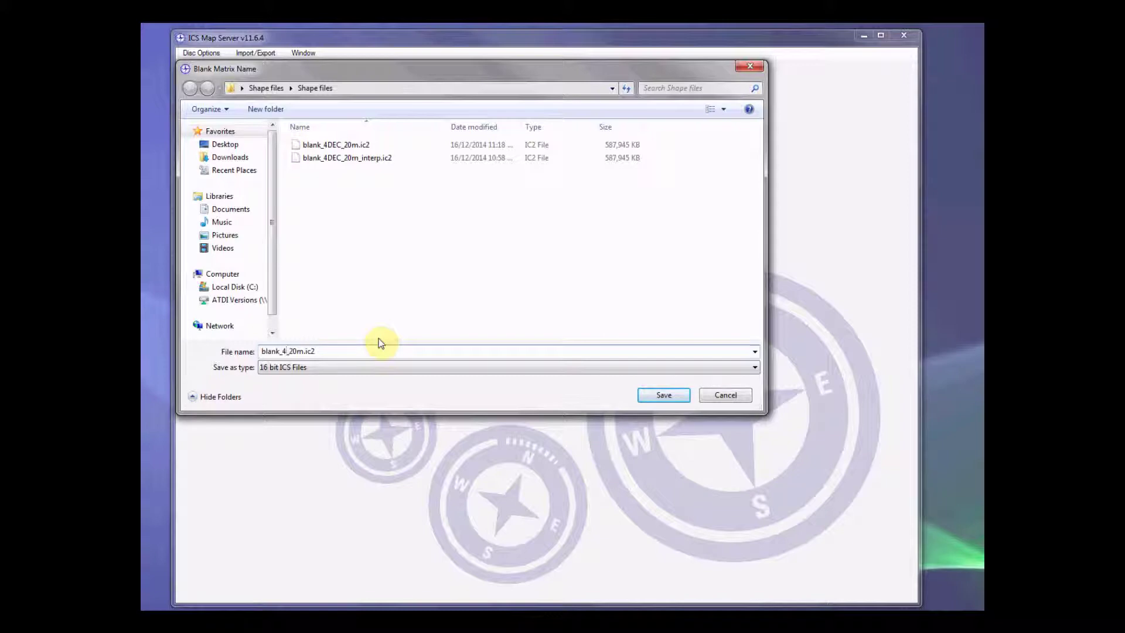
text(UTS55)
click(665, 395)
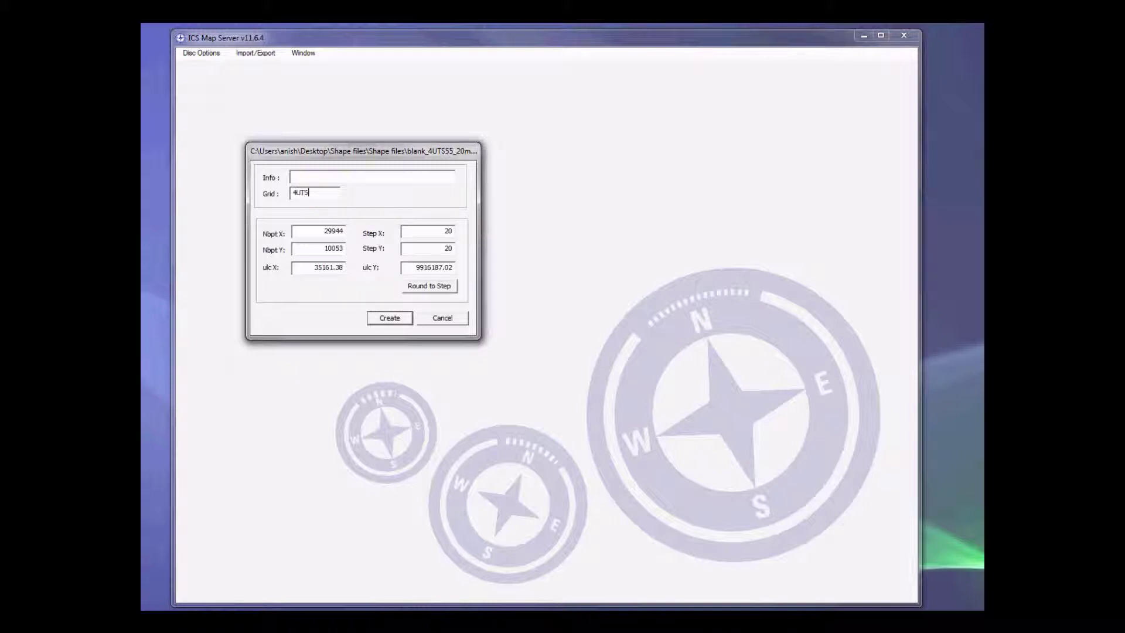
- Enter grid code 4UTS55 and create the blank matrix, dismissing the confirmation
text(55)
drag(328, 189, 234, 205)
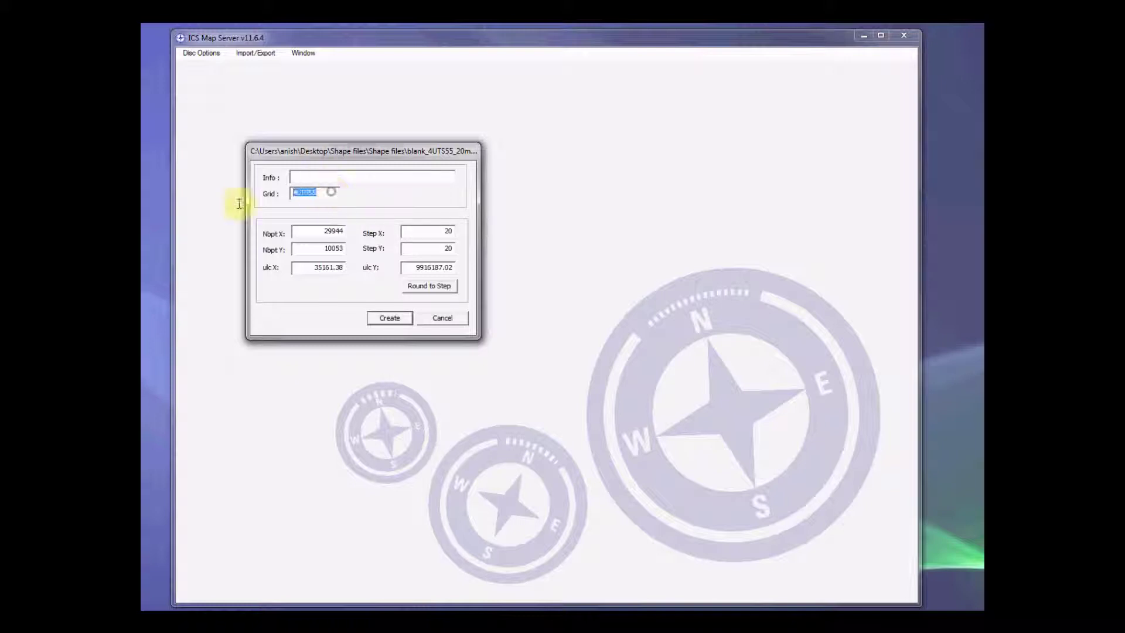
click(324, 194)
drag(324, 192, 271, 196)
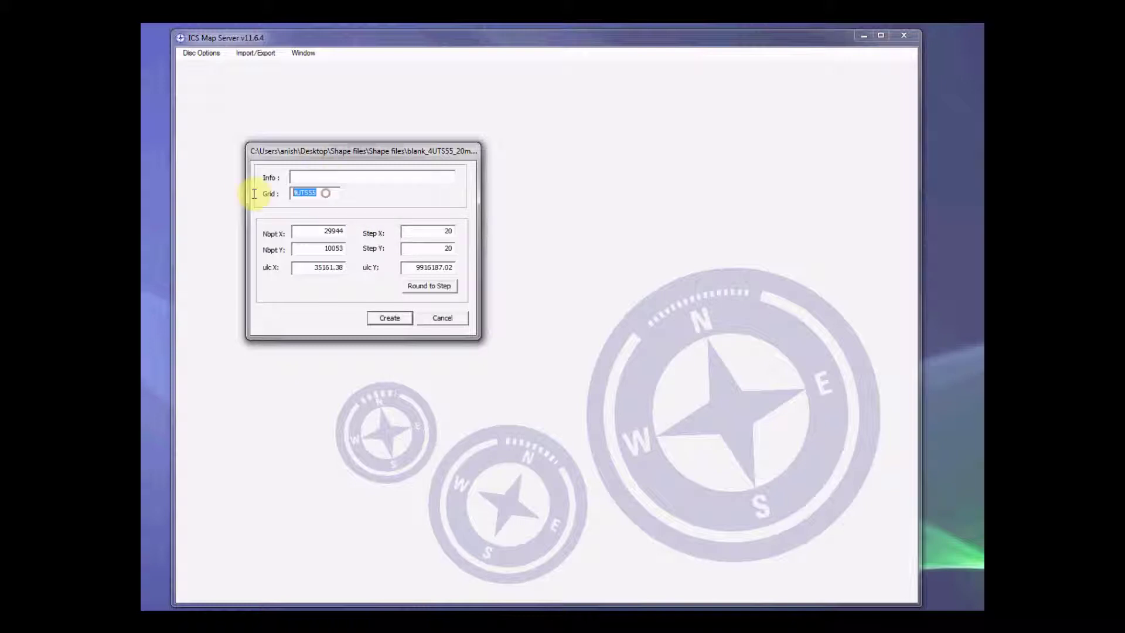
click(328, 193)
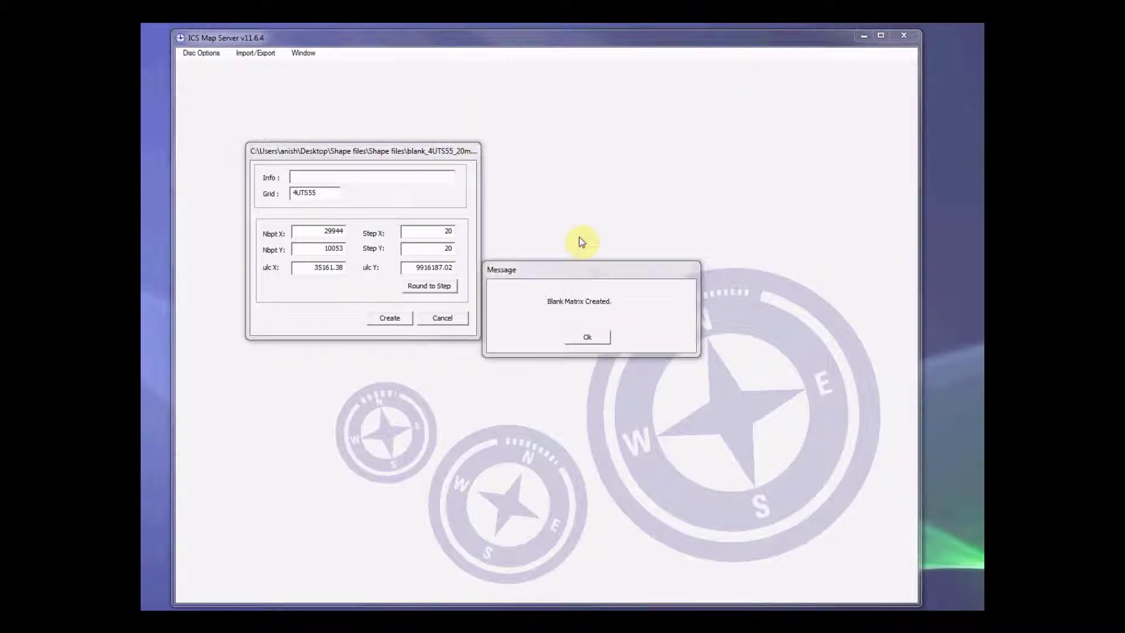
drag(563, 268, 324, 122)
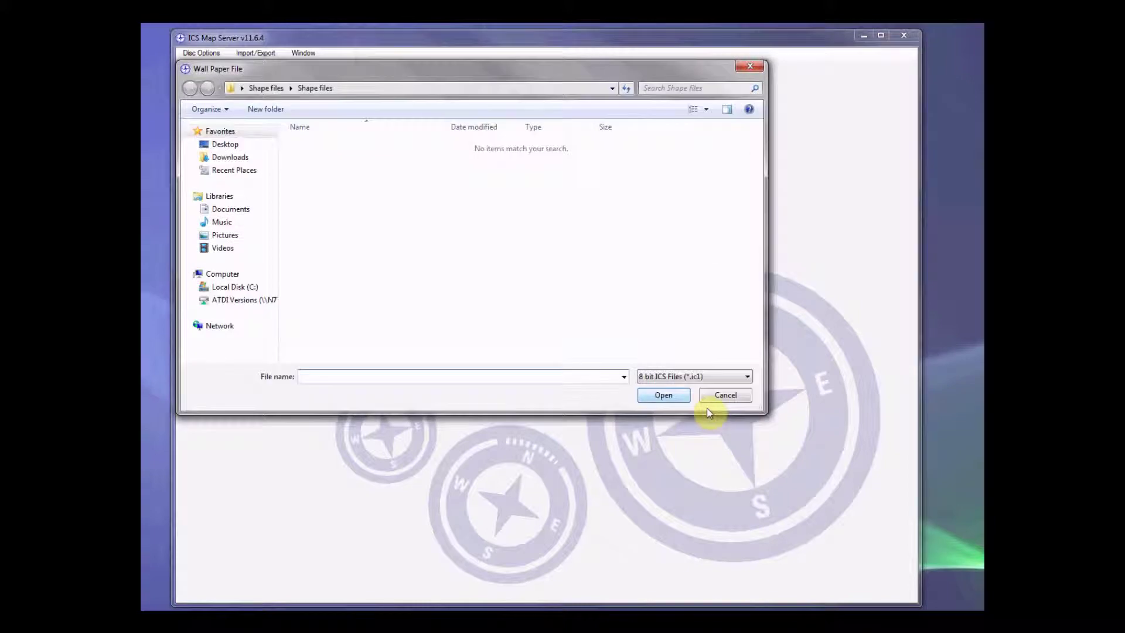
- Skip the wallpaper file and open blank_4UTS55_20m.ic2 in a map window
click(727, 396)
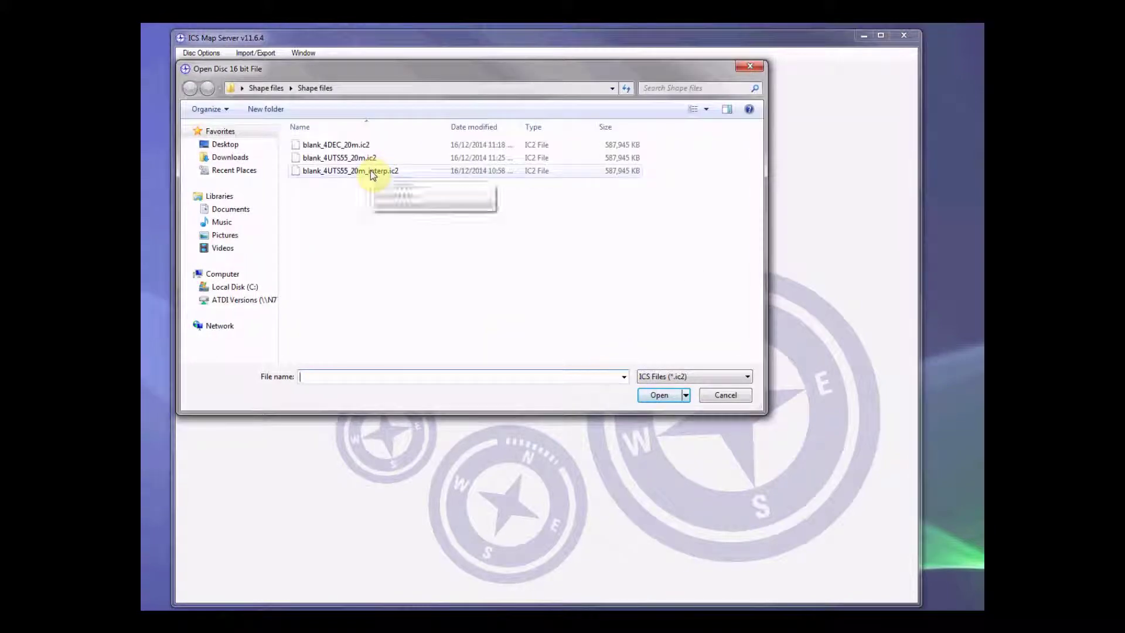
click(349, 157)
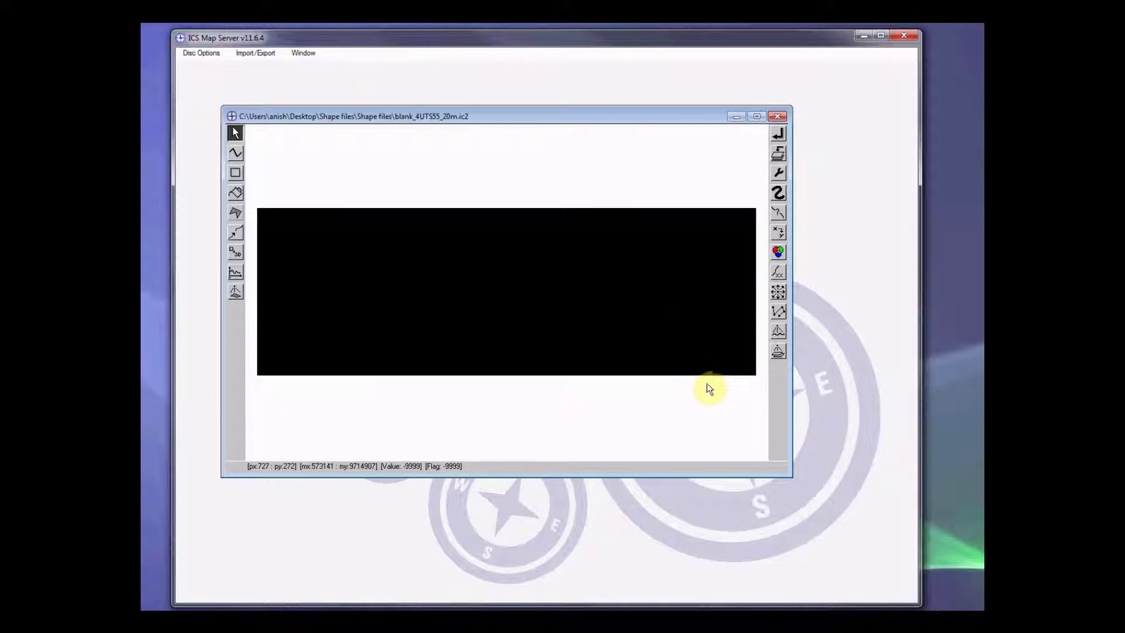
- Import png_contour20m_upto1000m_Cli.shp using CONTOUR as altitude, with grid code 4UTS55
click(781, 314)
click(603, 396)
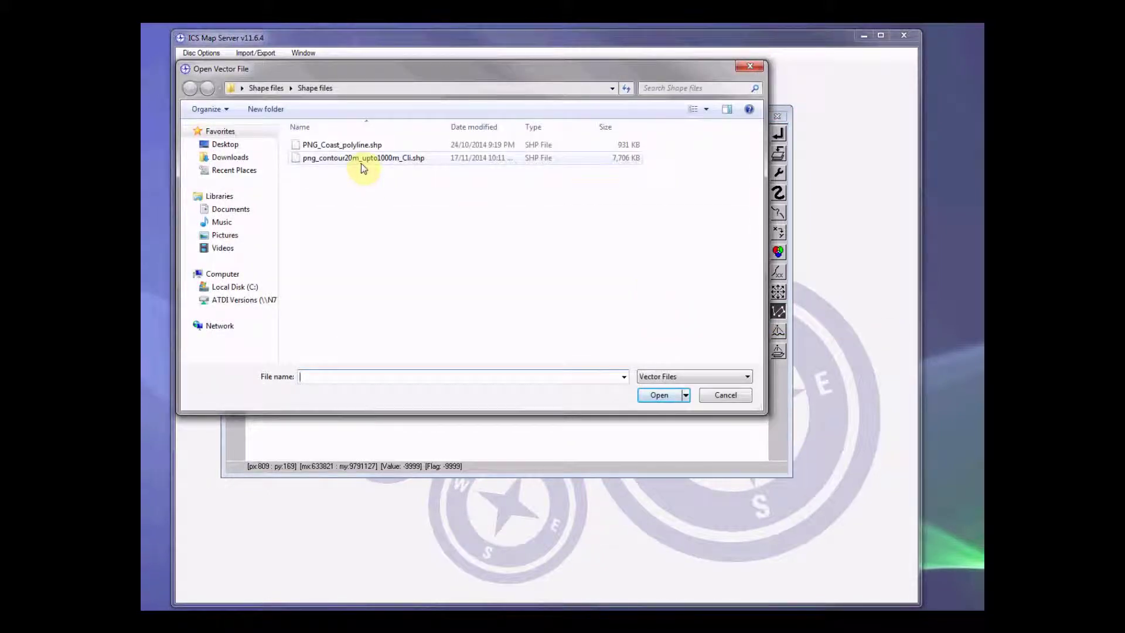
click(362, 163)
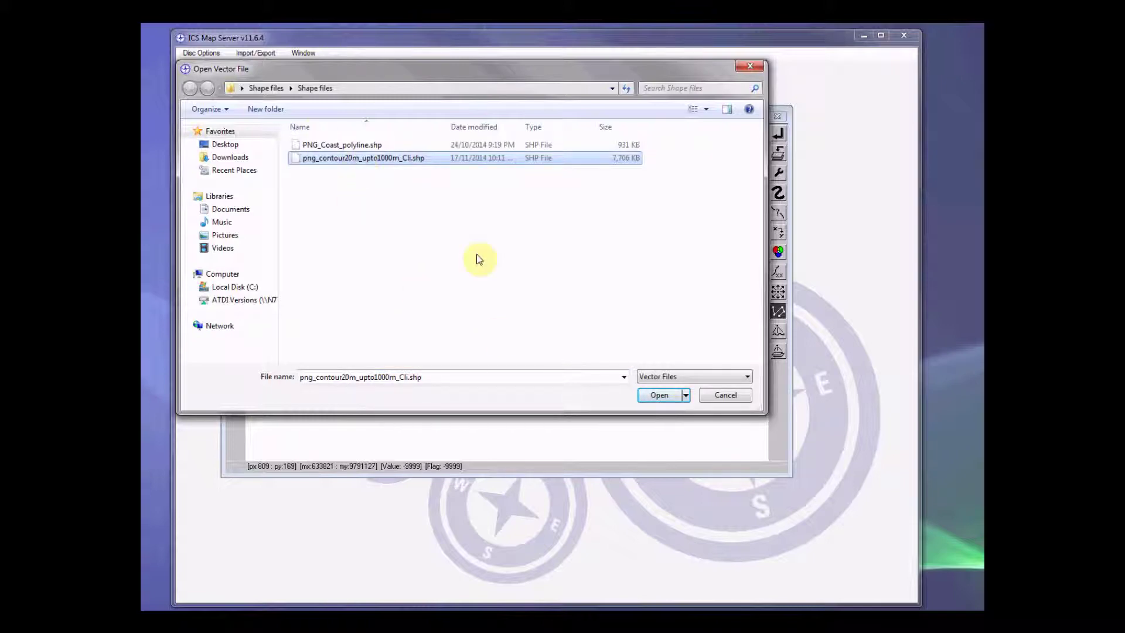
click(659, 396)
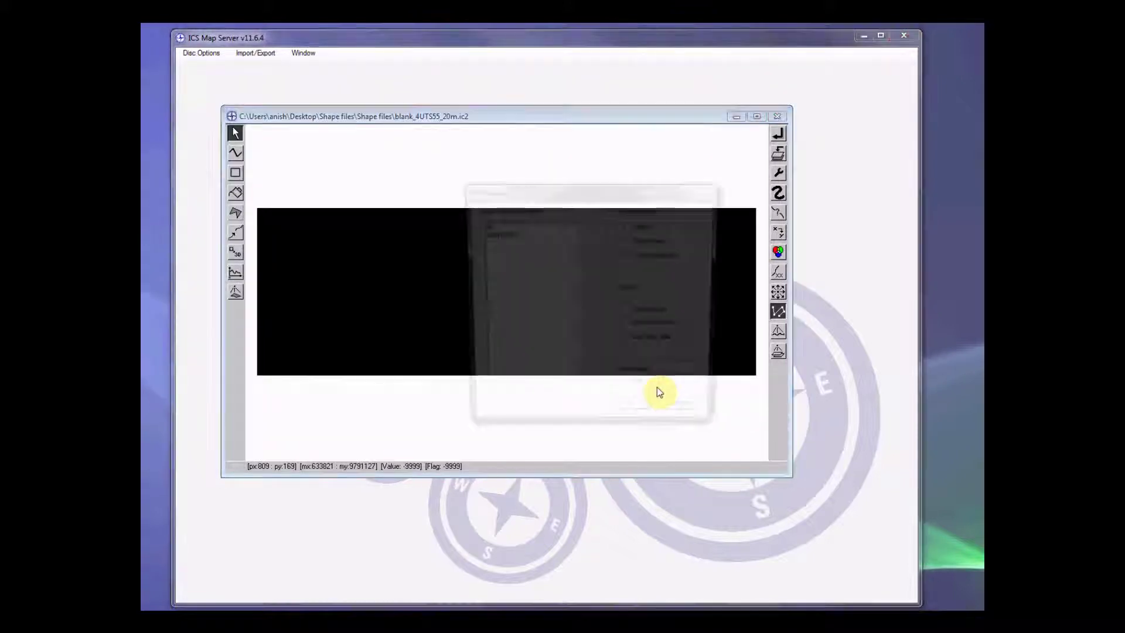
click(495, 233)
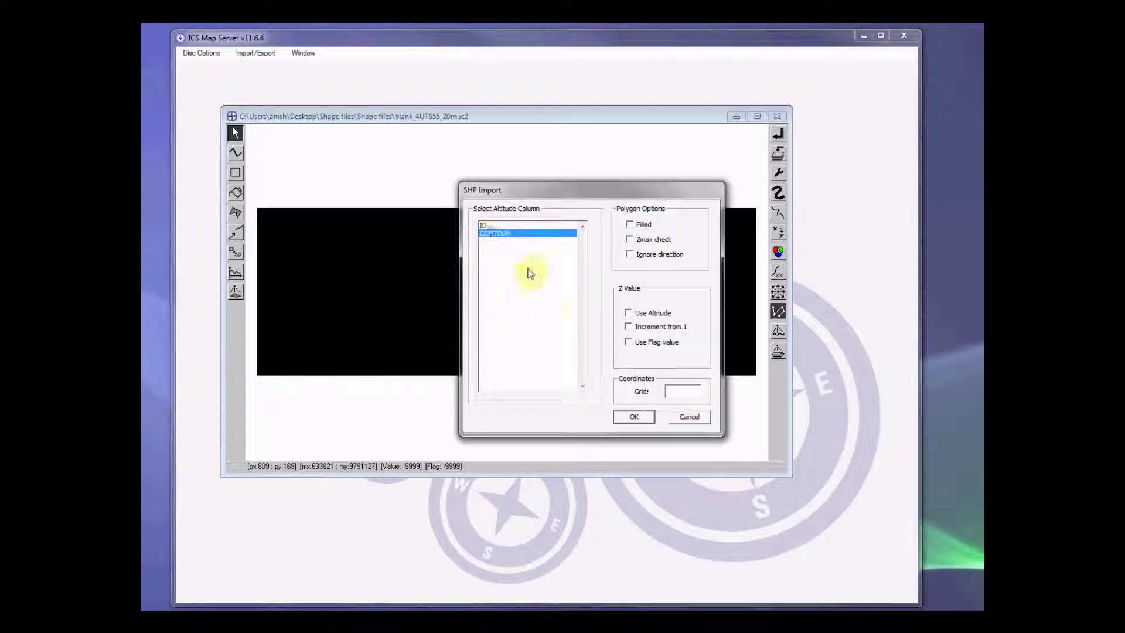
click(658, 314)
text(4UTS)
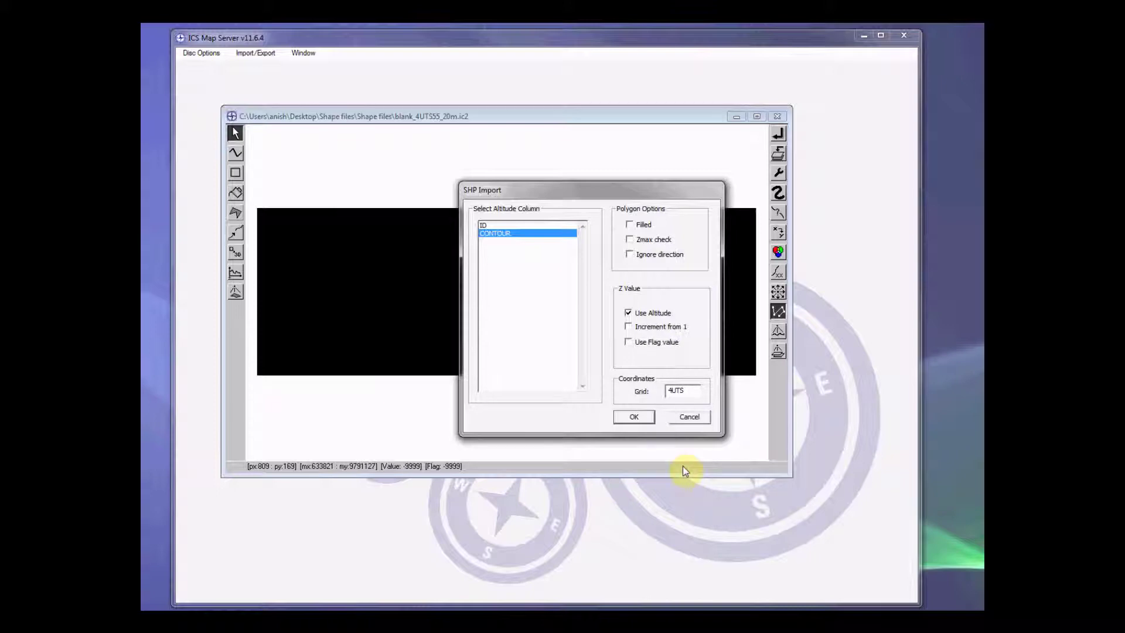
text(55)
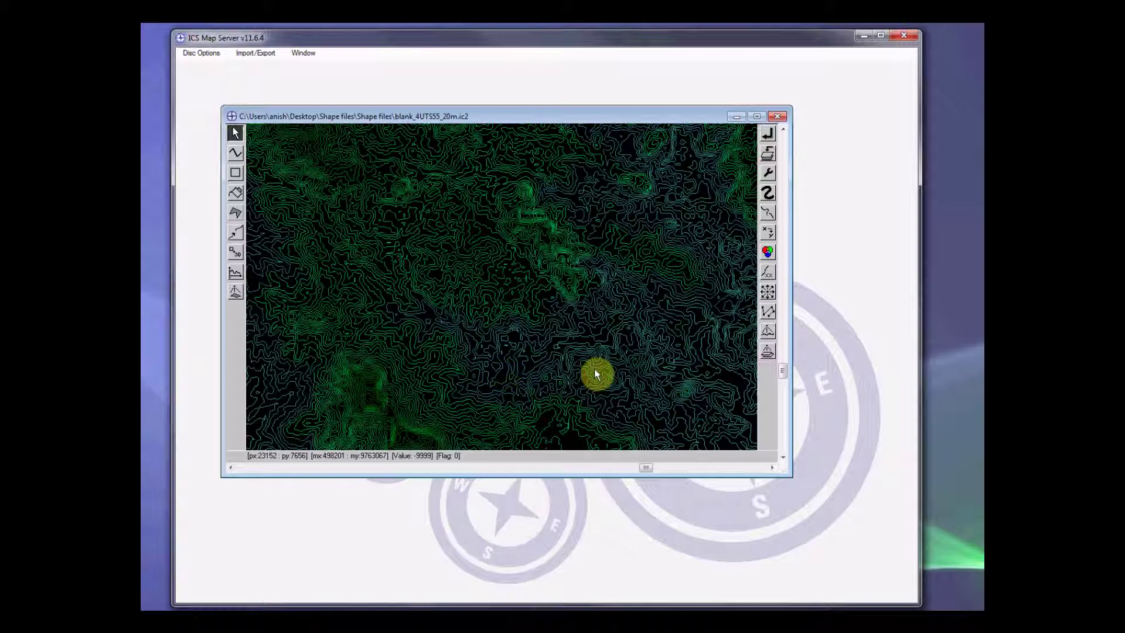
- Save the contoured matrix over blank_4UTS55_20m.ic2 as a 16 bit ICS file
click(768, 134)
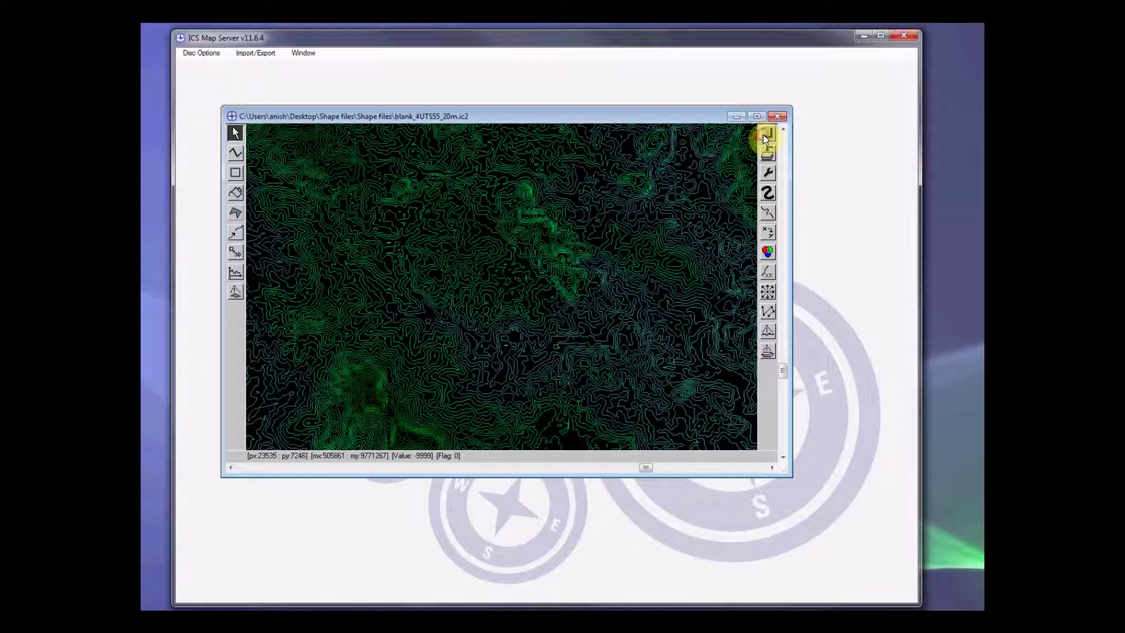
click(634, 336)
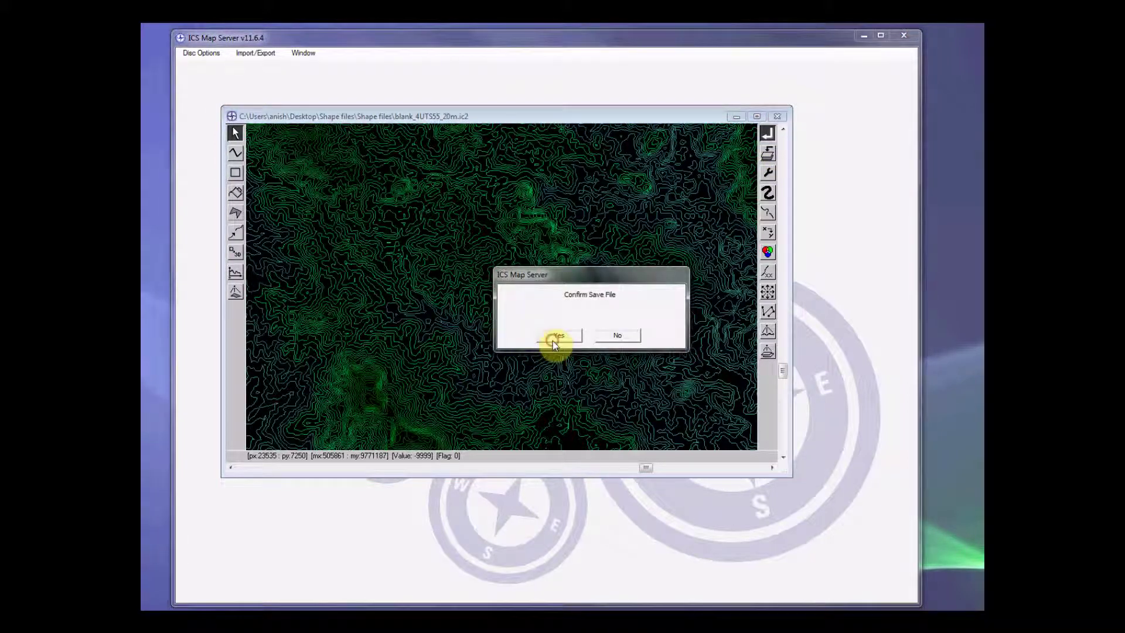
click(553, 338)
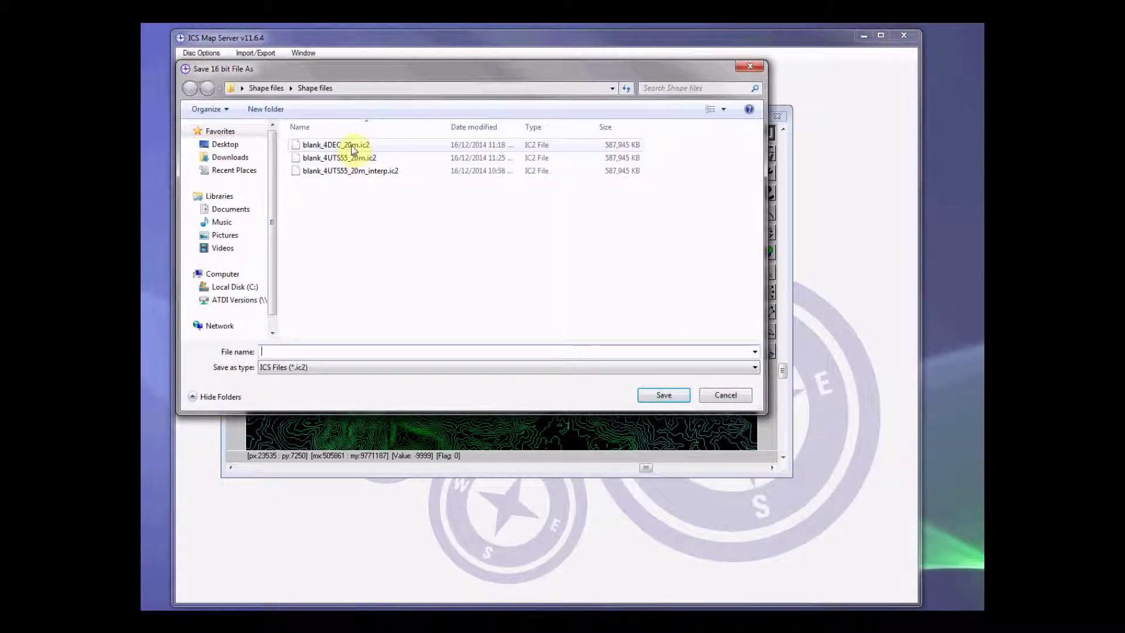
click(392, 159)
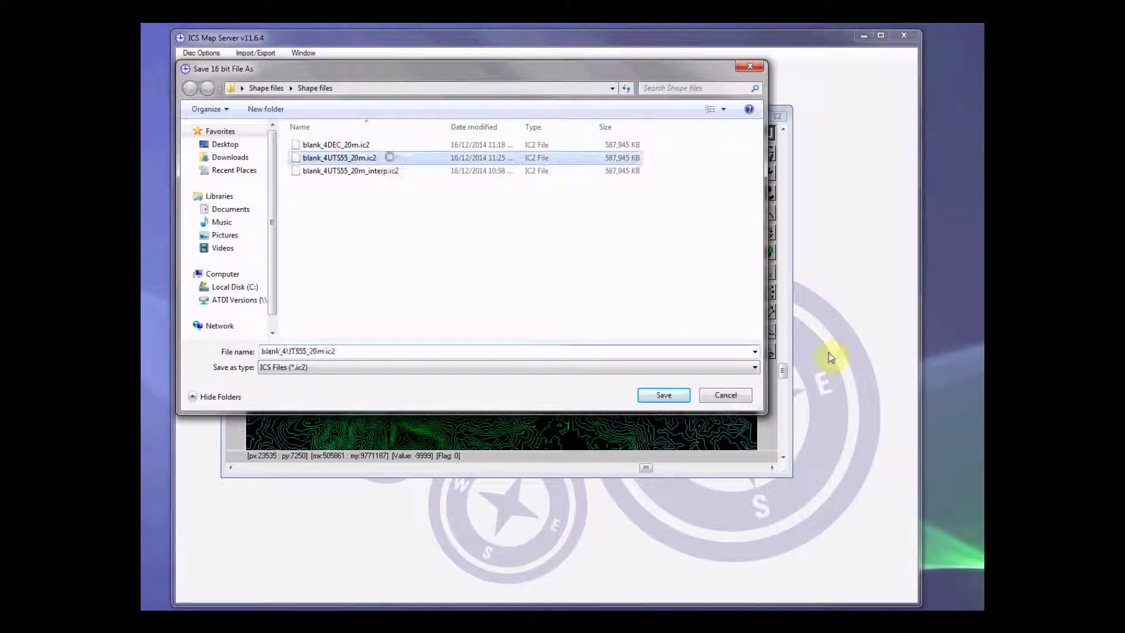
click(665, 395)
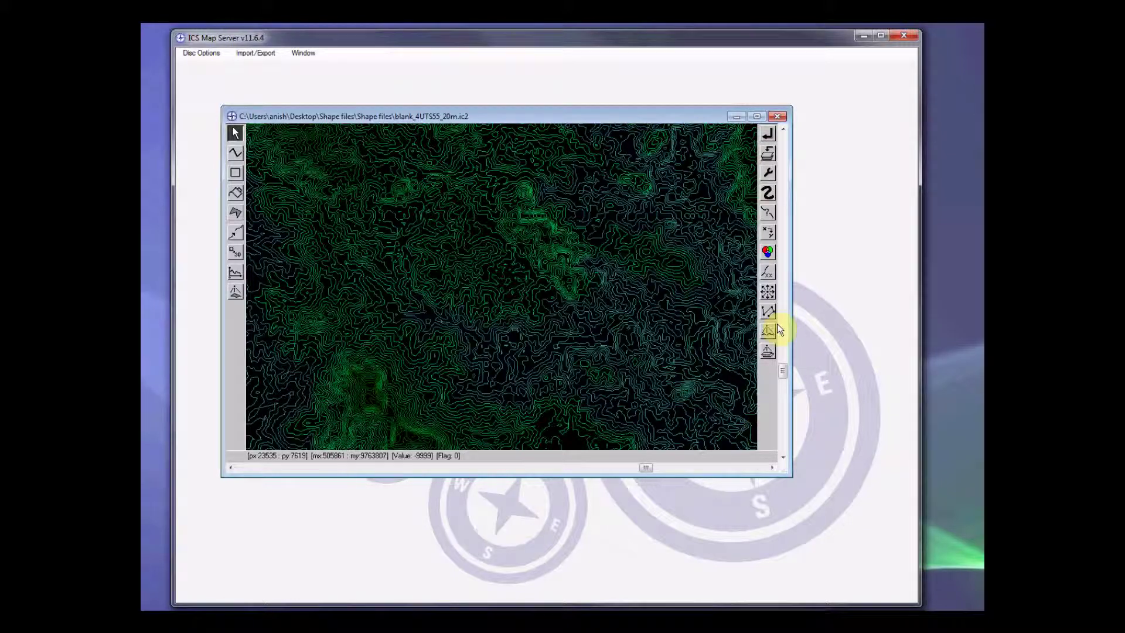
- Run a Standard 8 dir interpolation with start 5, step 5 and 3 directions
click(767, 294)
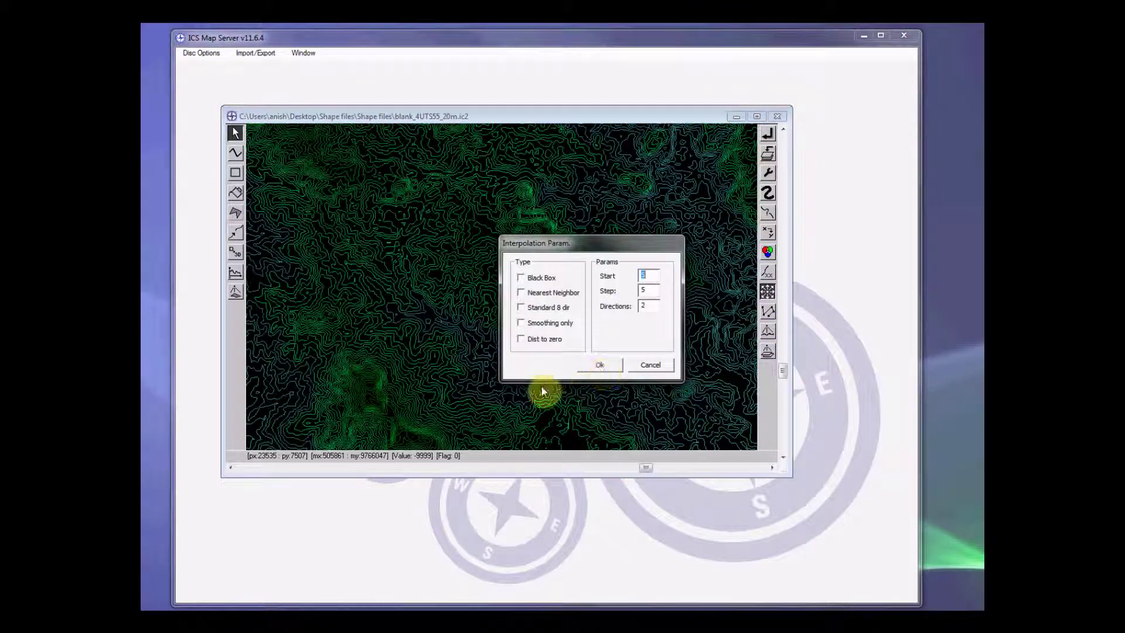
drag(567, 251, 423, 191)
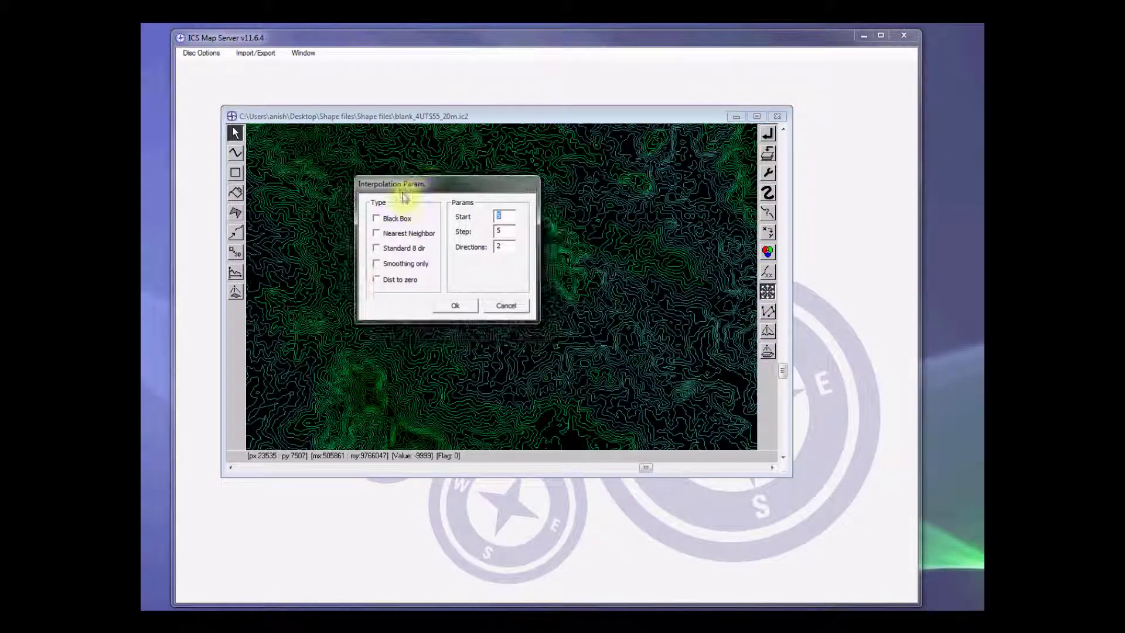
click(399, 252)
click(503, 247)
text(3)
click(463, 310)
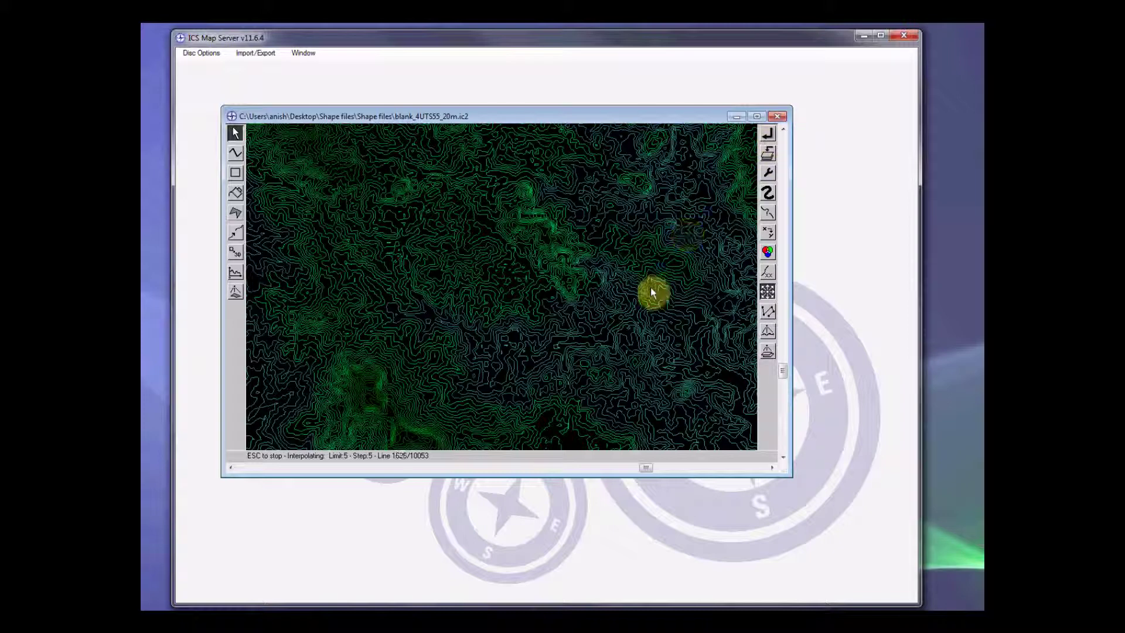
- Halt the interpolation at line 1696 and acknowledge the Interpolation Completed message
key(Escape)
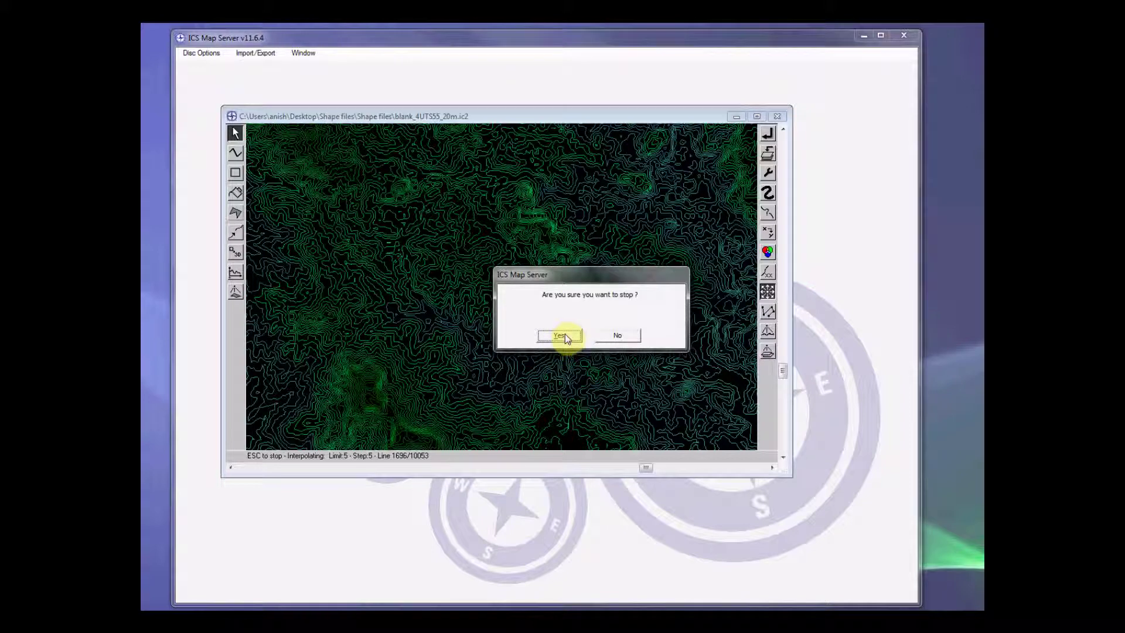
click(560, 335)
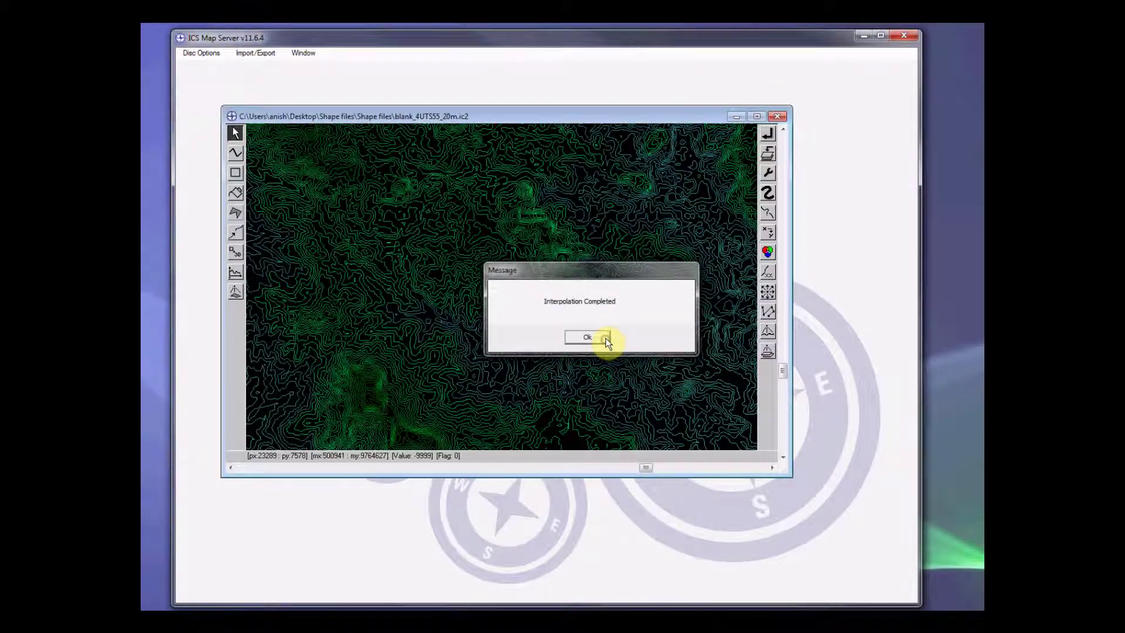
click(604, 339)
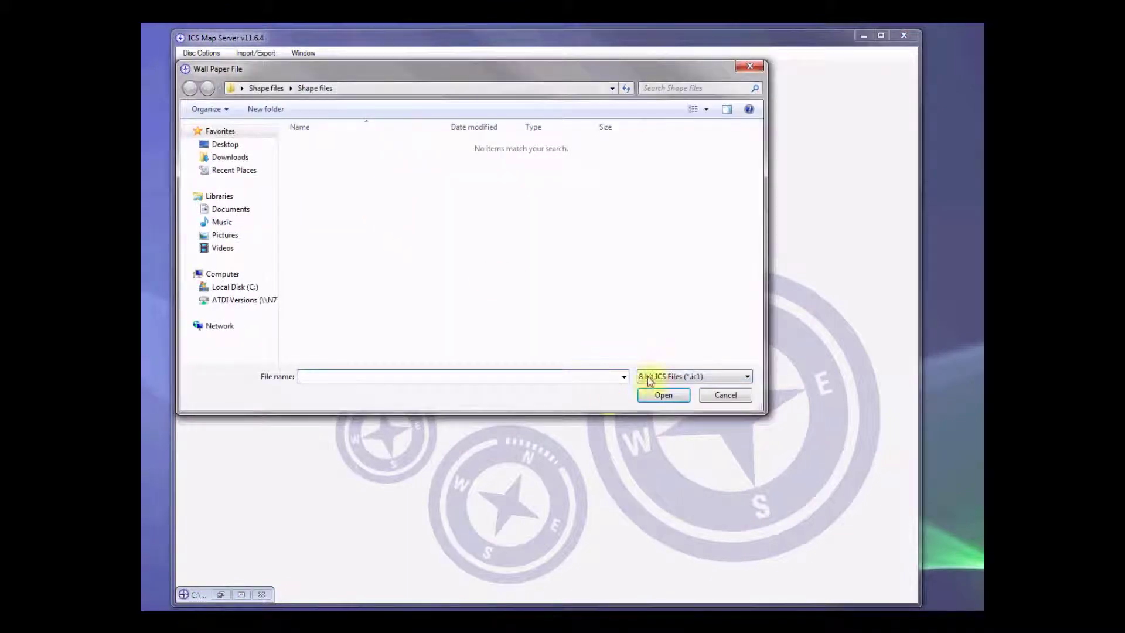
- Switch the open dialog's file type to 16-bit ICS files to find blank_4UTS55_20m_interp.ic2
click(649, 380)
click(716, 389)
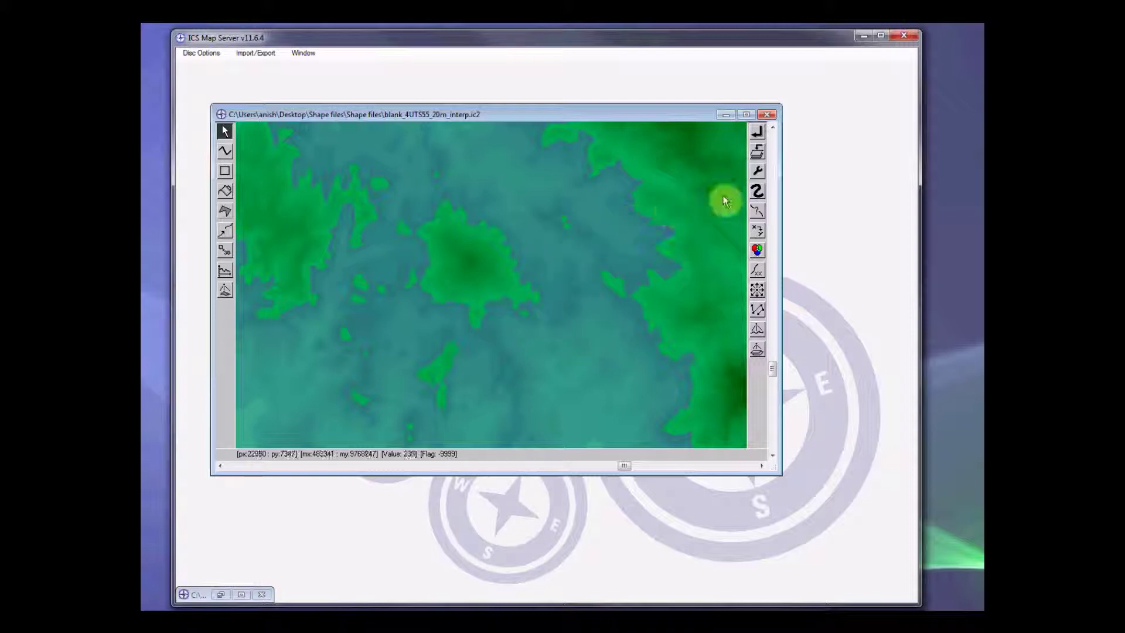
- Preview the multicolour elevation scheme, return to shaded relief, and re-save as blank_4UTS55_20m_interp.ic2
click(758, 252)
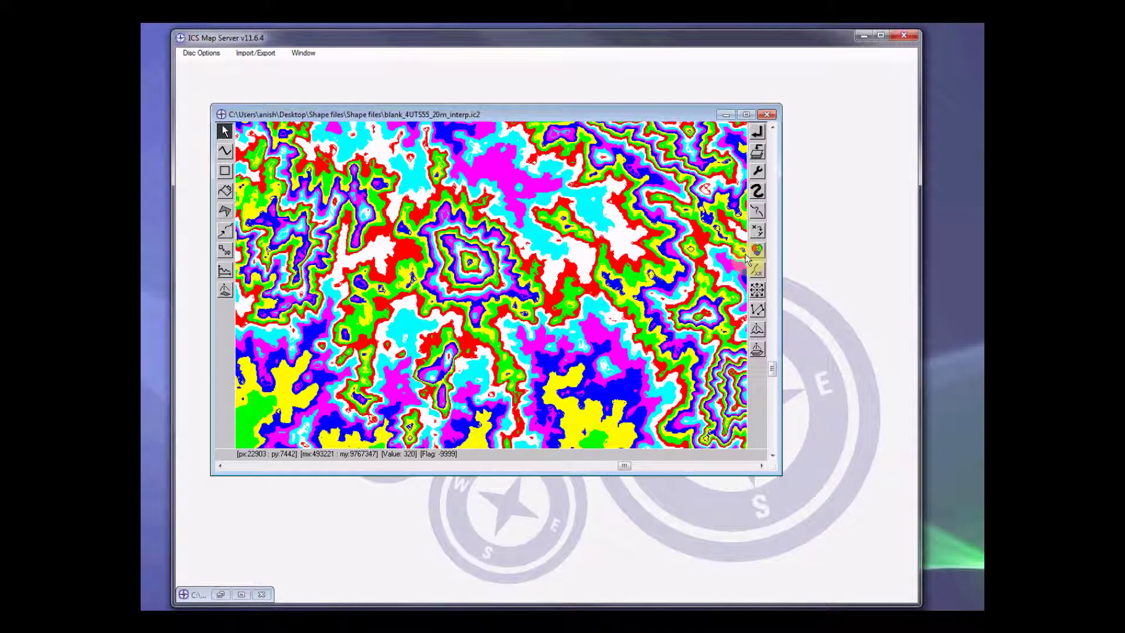
click(758, 252)
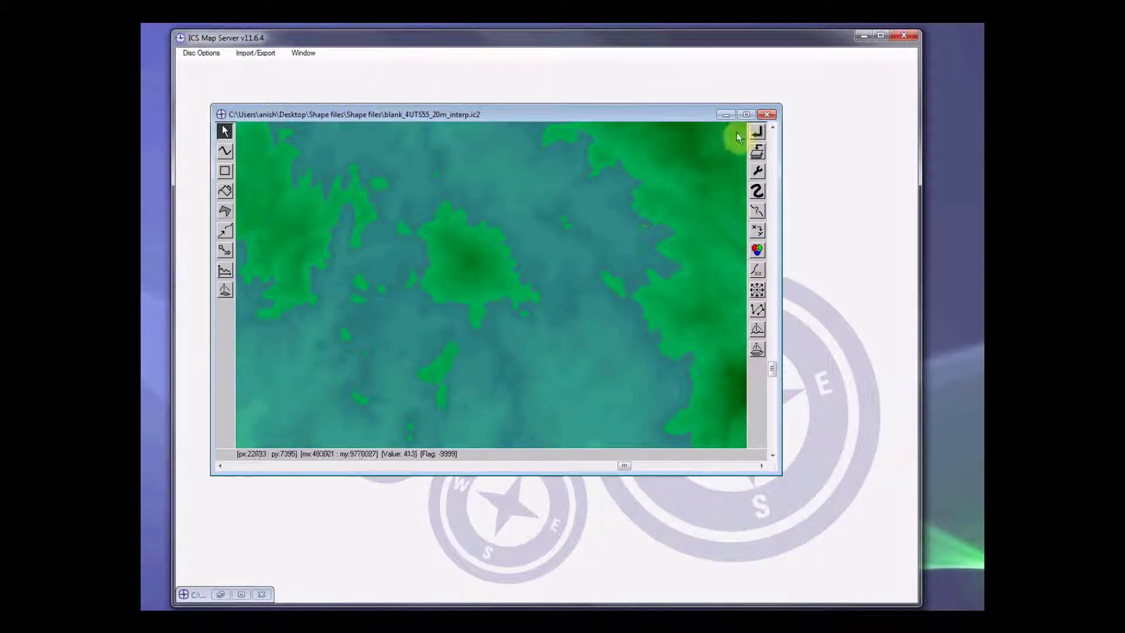
click(757, 131)
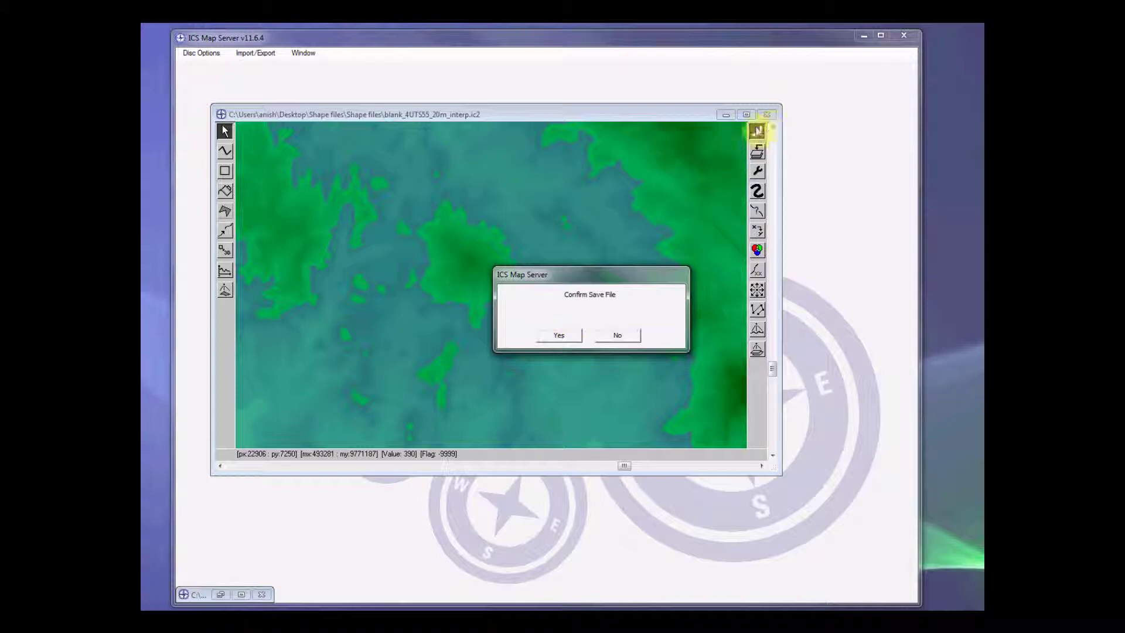
click(571, 340)
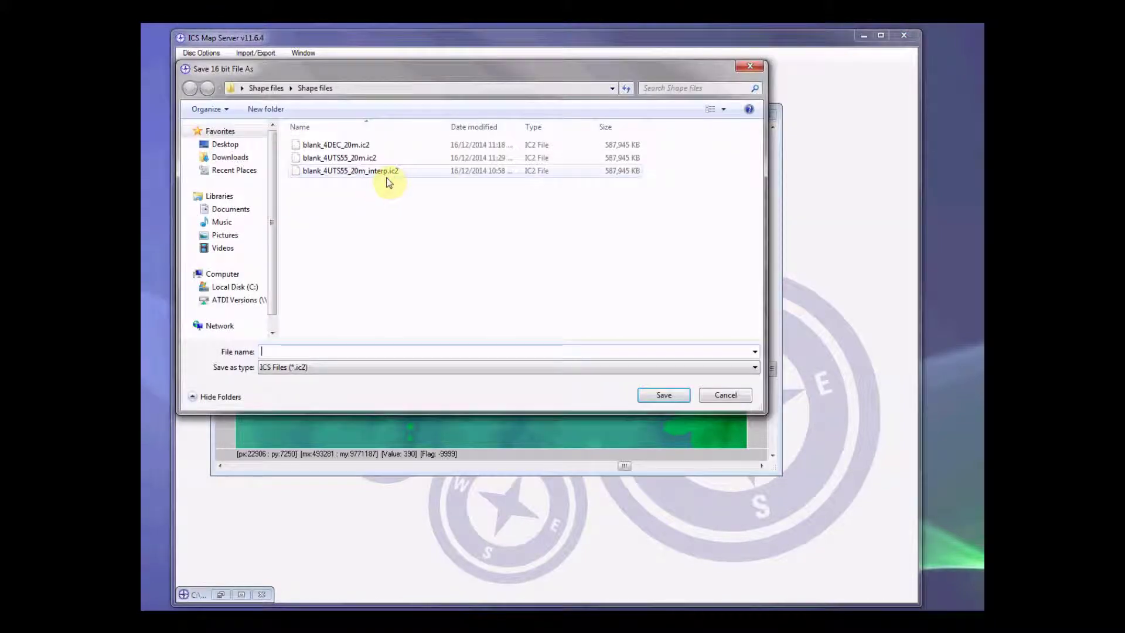
click(391, 172)
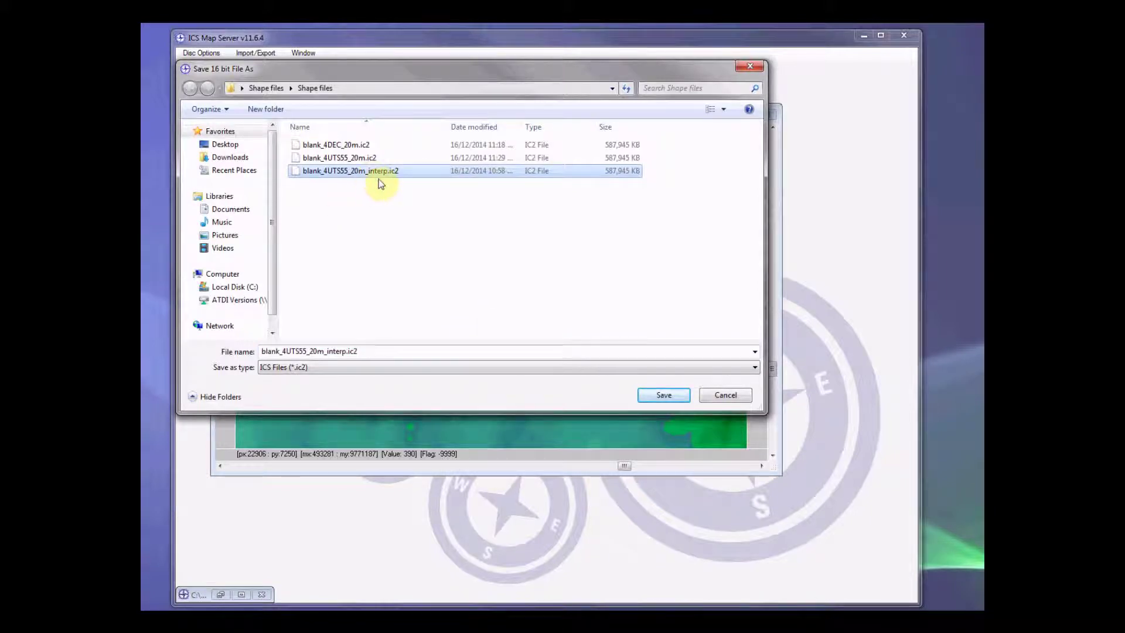
click(668, 396)
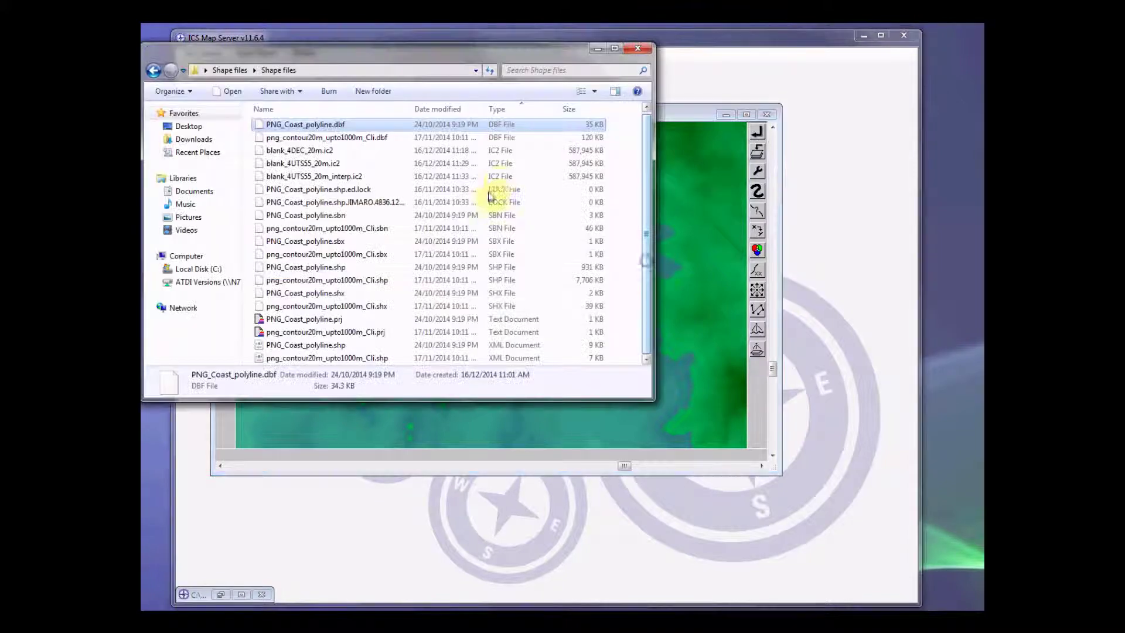
- Rename blank_4UTS55_20m_interp.ic2 to blank_4UTS55_20m_interp.geo, accepting the extension change
click(324, 177)
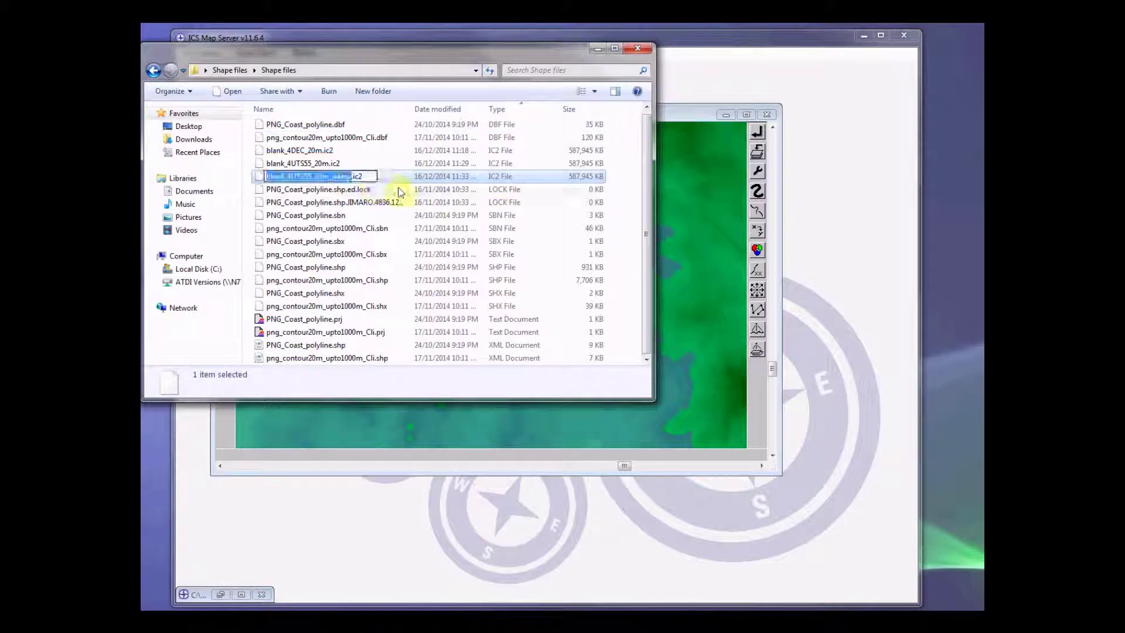
click(364, 176)
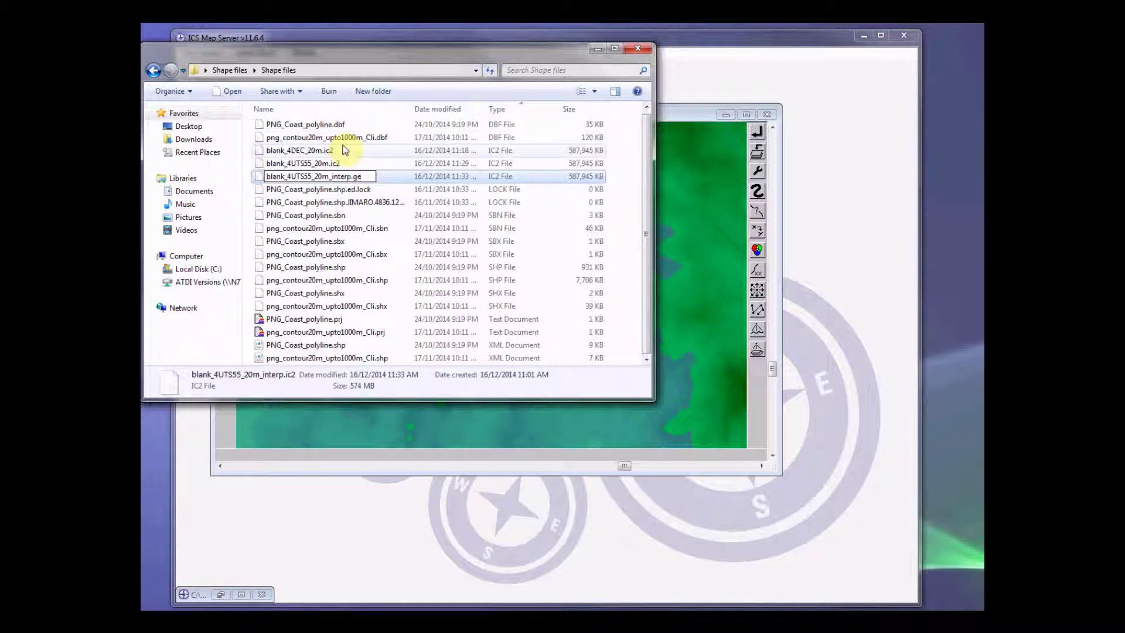
key(Return)
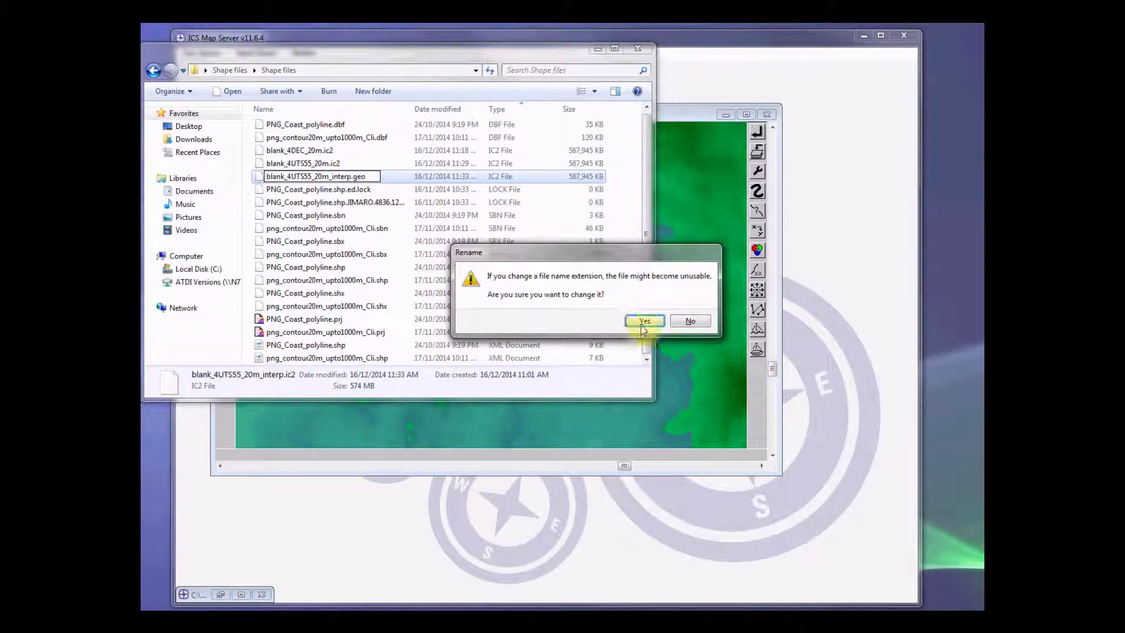
click(646, 320)
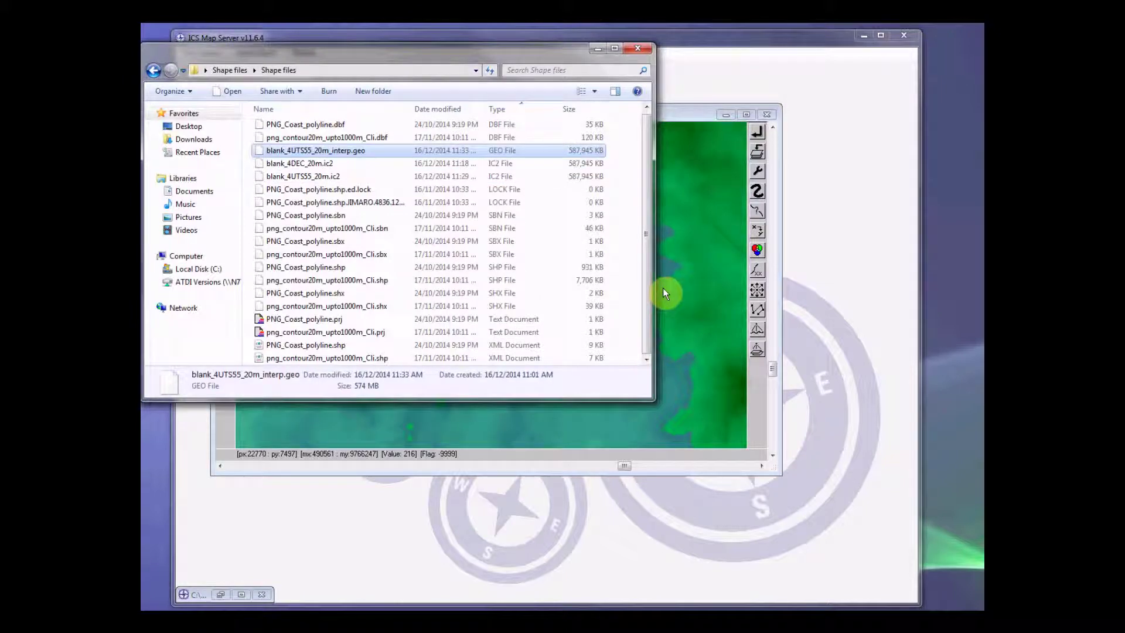
click(715, 196)
- Close the old .ic2 map window and open blank_4UTS55_20m_interp.geo from the Shape files folder
click(767, 115)
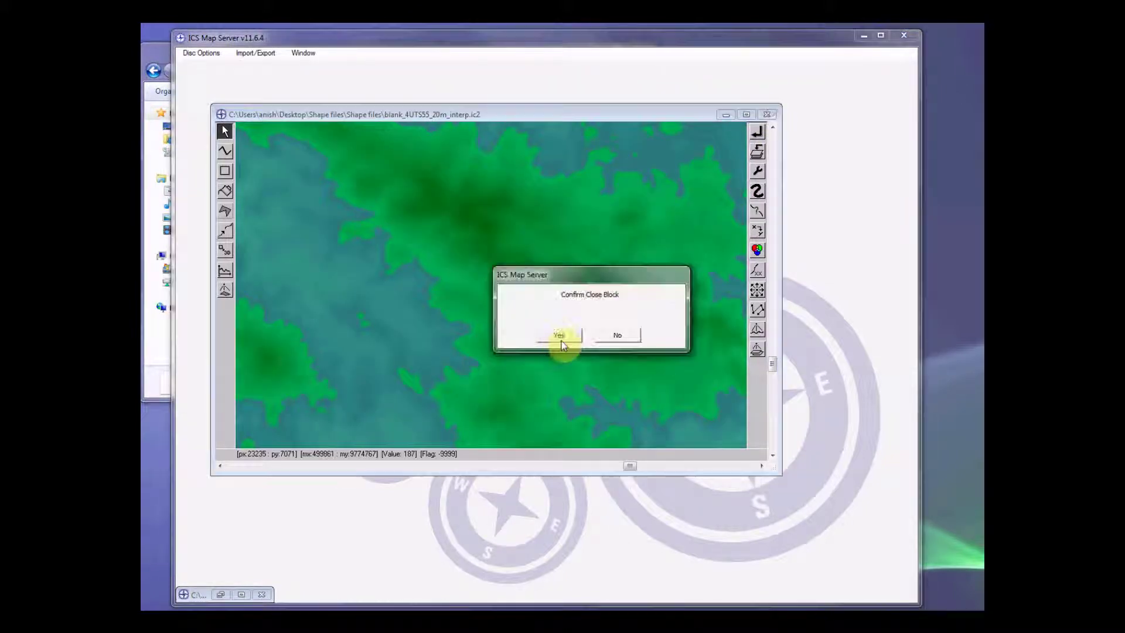
click(561, 339)
click(159, 55)
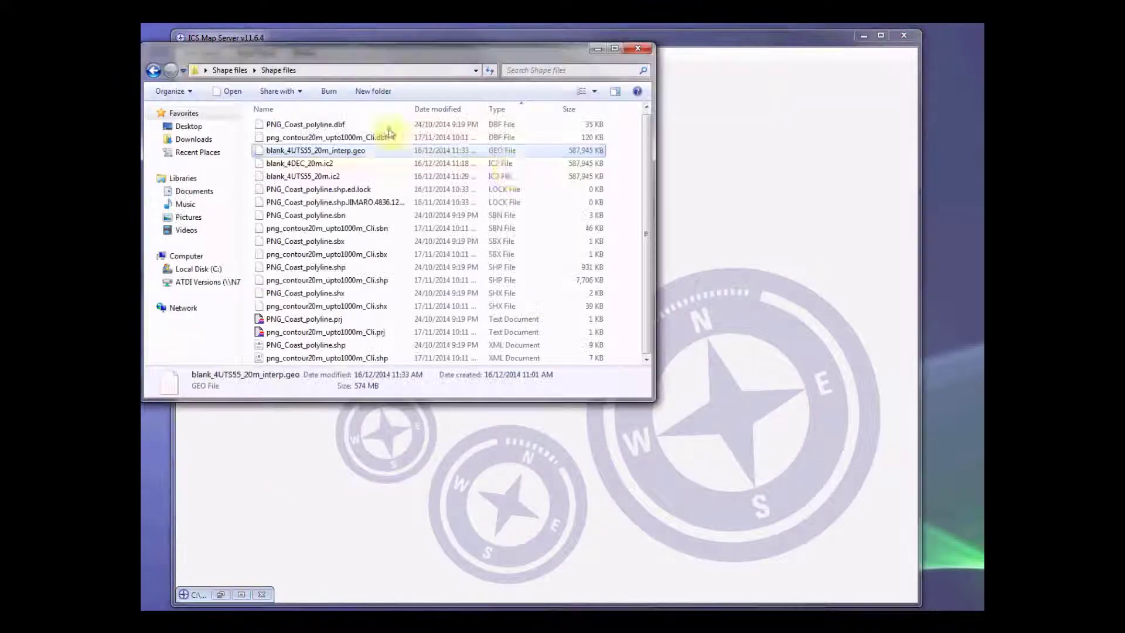
click(329, 164)
click(363, 151)
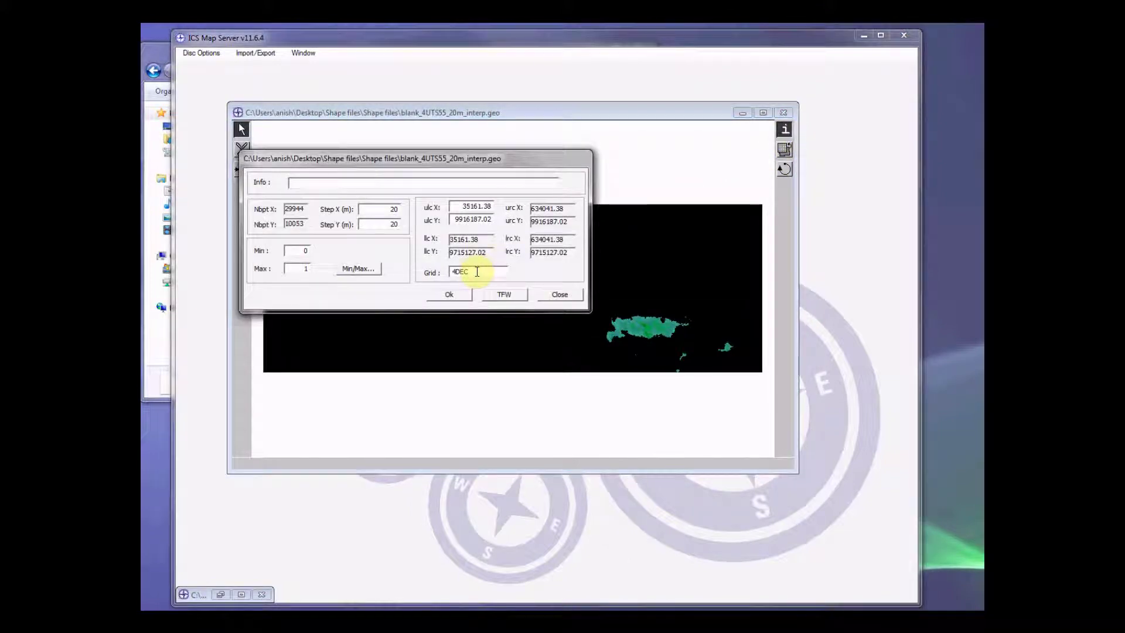
- In the matrix info, overwrite the Grid value 4DEC with 4UTS55 and confirm with Ok
double_click(477, 272)
text(4UT)
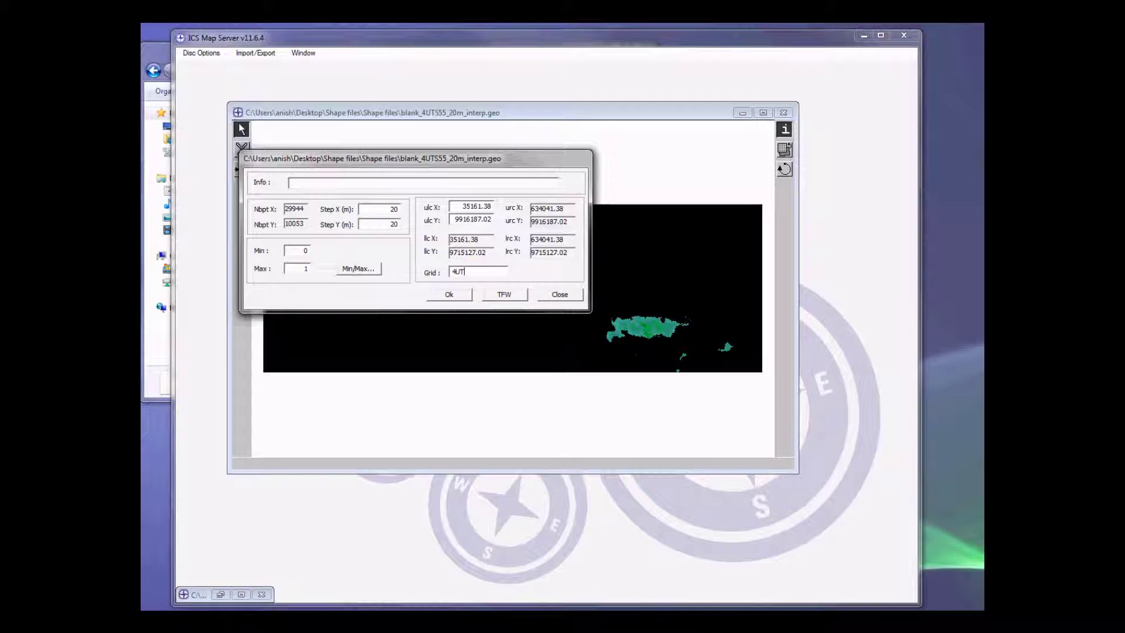
text(S55)
click(452, 295)
click(462, 295)
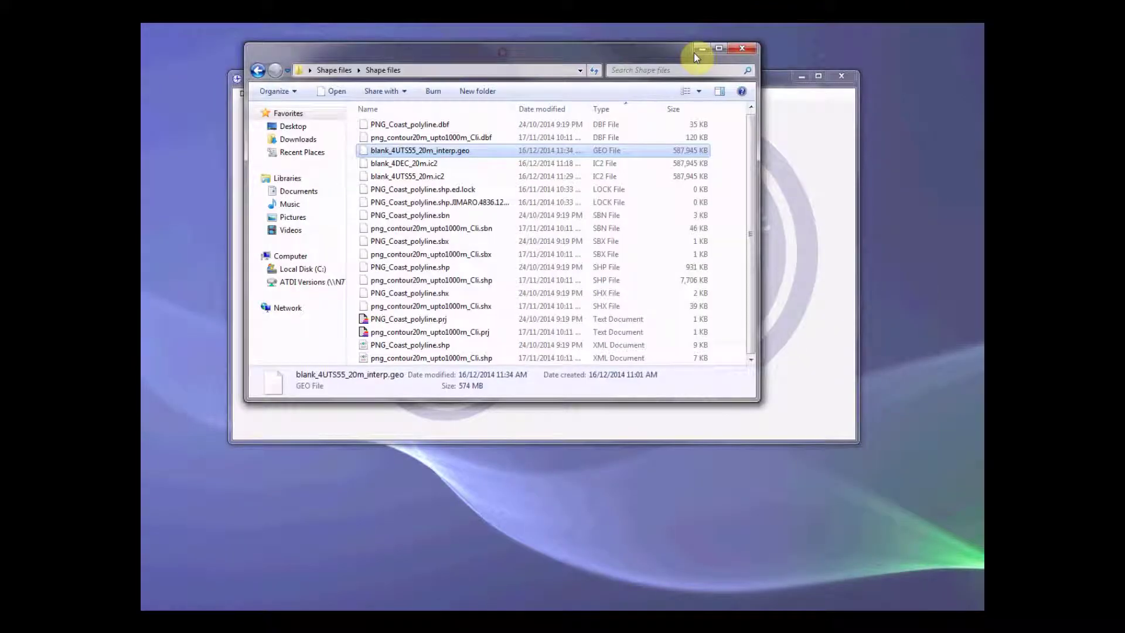
- Move the Explorer window right to show blank_4UTS55_20m_interp.geo modified 16/12/2014 11:34
drag(694, 53, 781, 53)
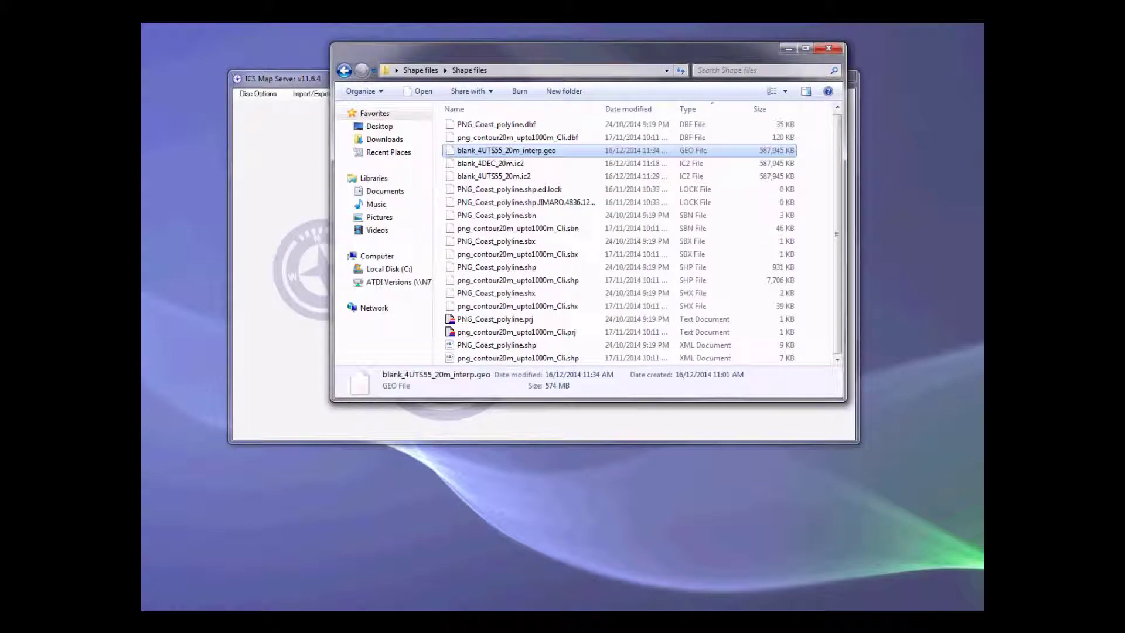